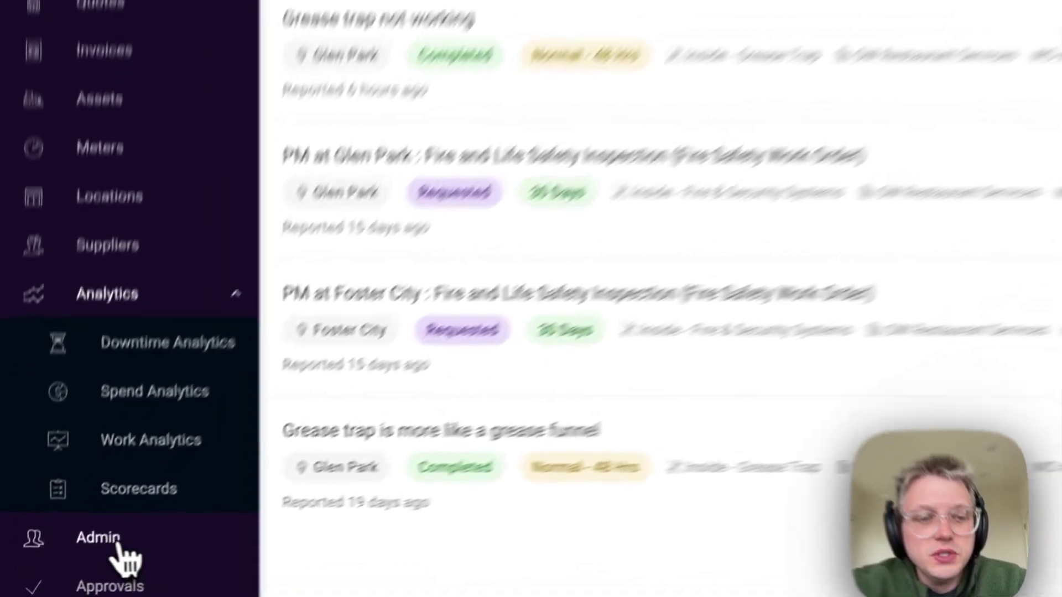
Start a new budget in the admin budgets section and title it "Monthly CAPEX".
left_click(69, 583)
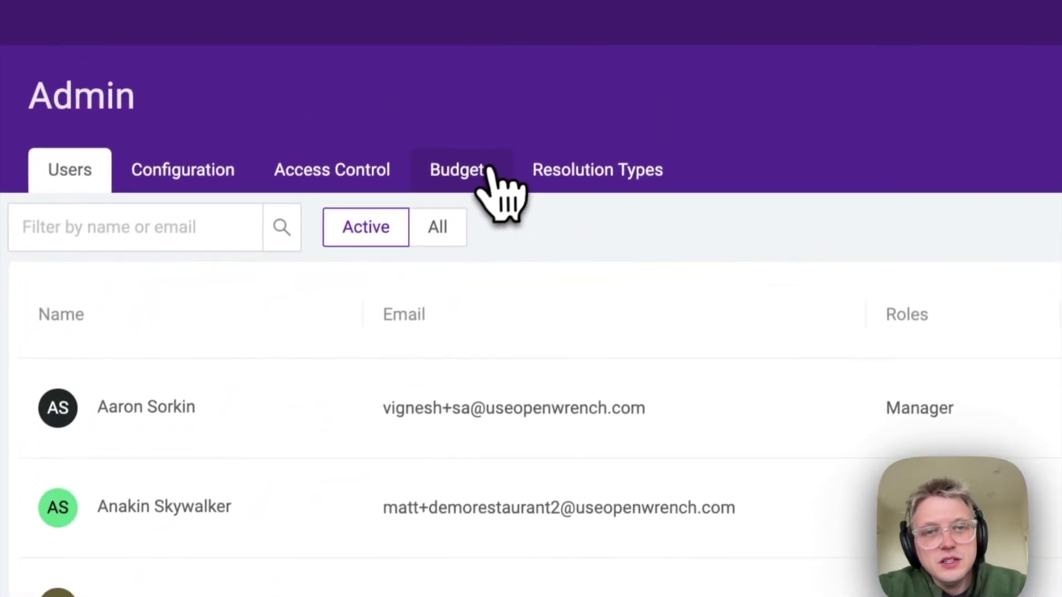
left_click(512, 129)
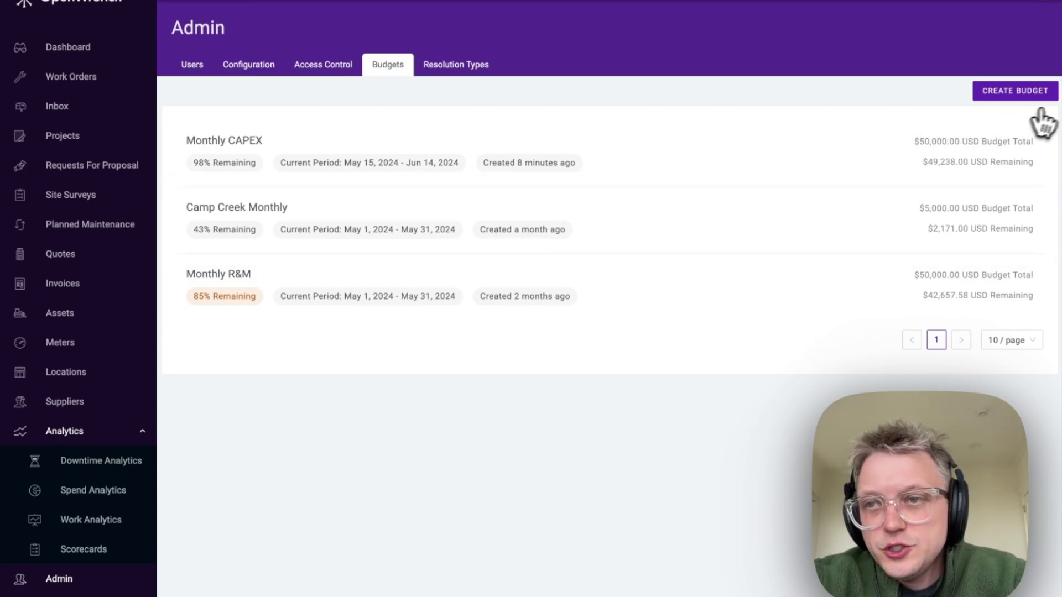
left_click(1022, 91)
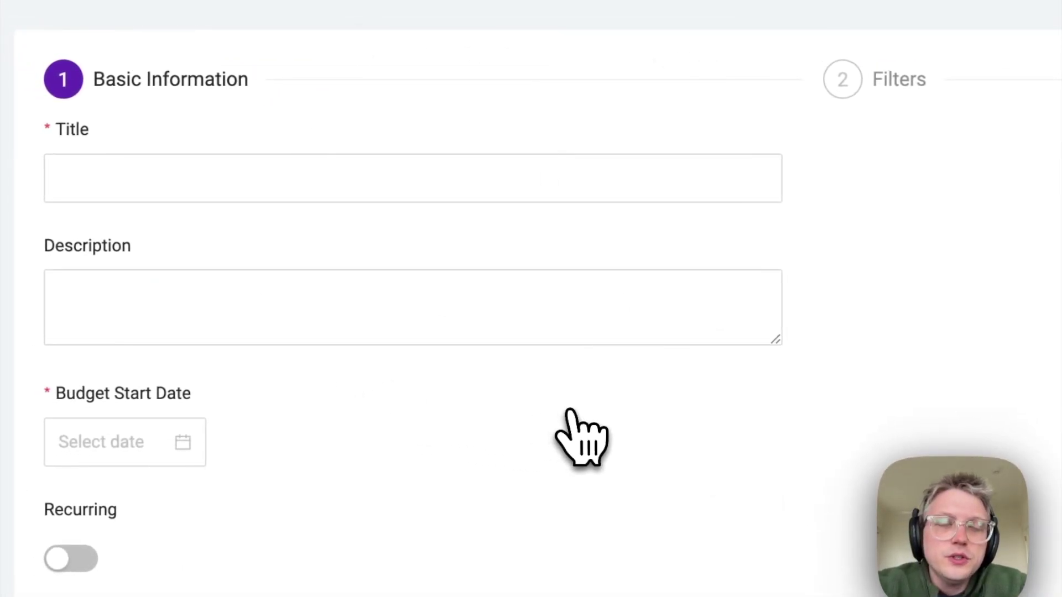
left_click(390, 193)
type("Monthly CAPEX")
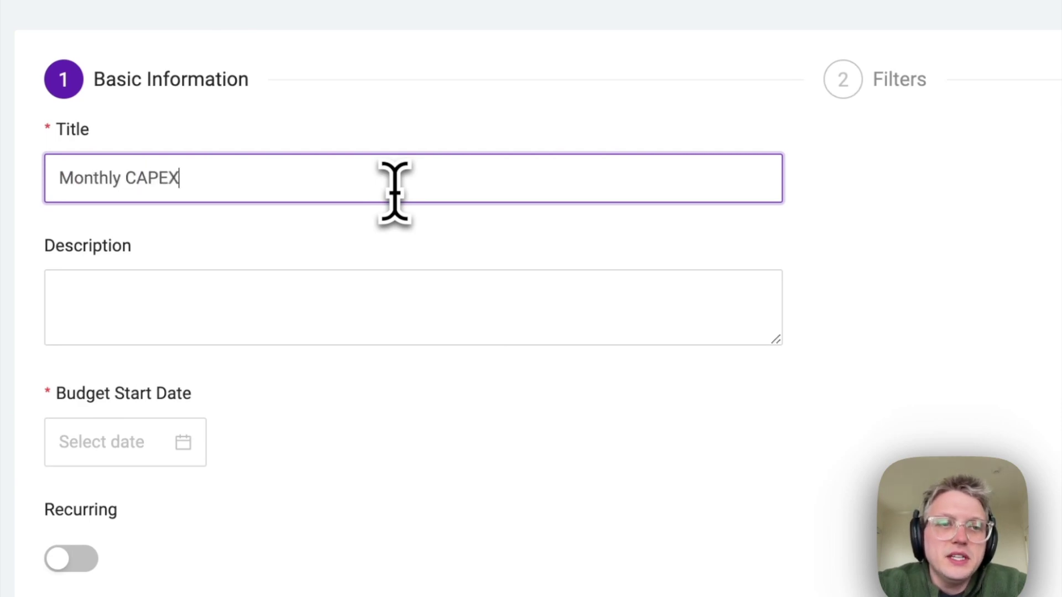
key("Tab")
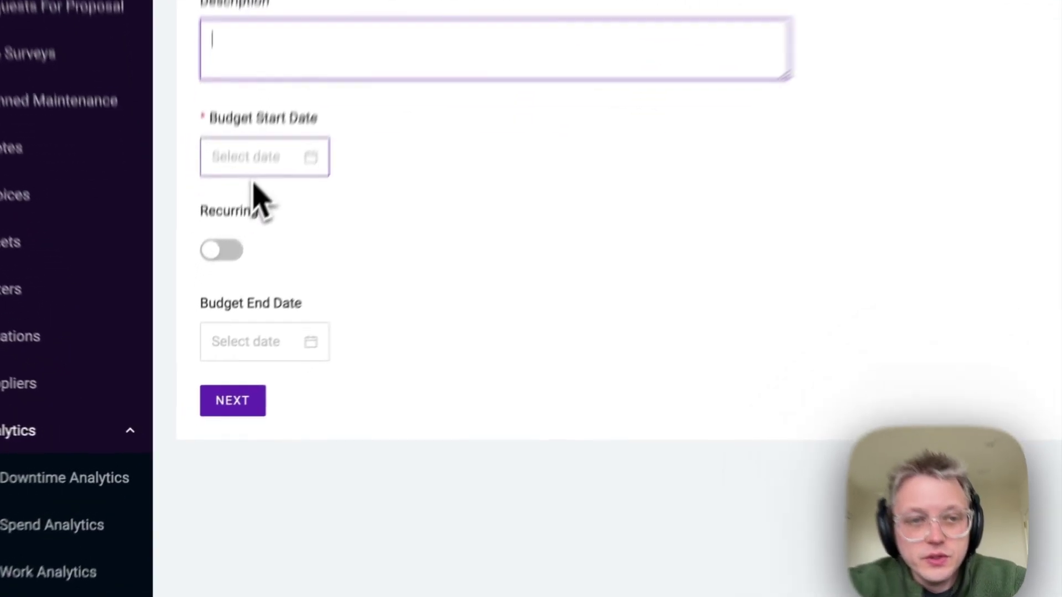
Set the budget start date to 2024-05-15 and make it recur monthly on the 15th, continuing to the filters.
left_click(256, 174)
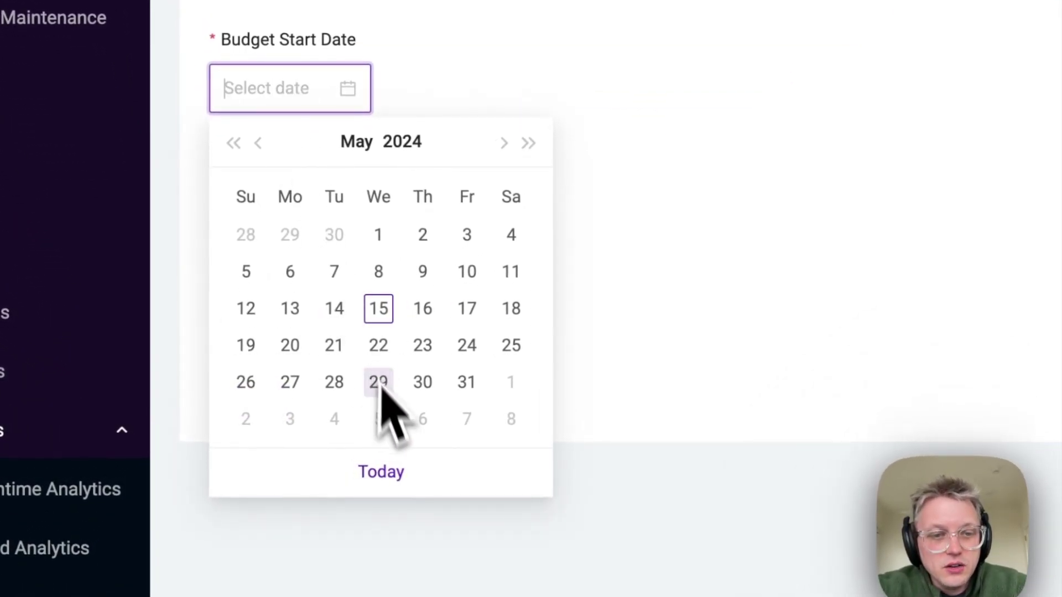
left_click(337, 460)
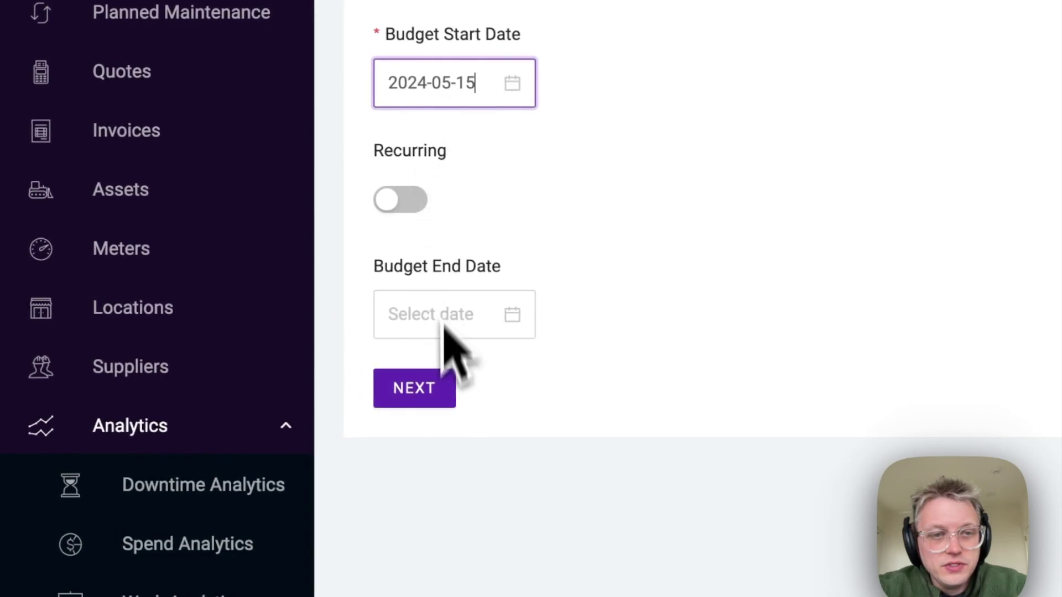
left_click(398, 200)
left_click(398, 200)
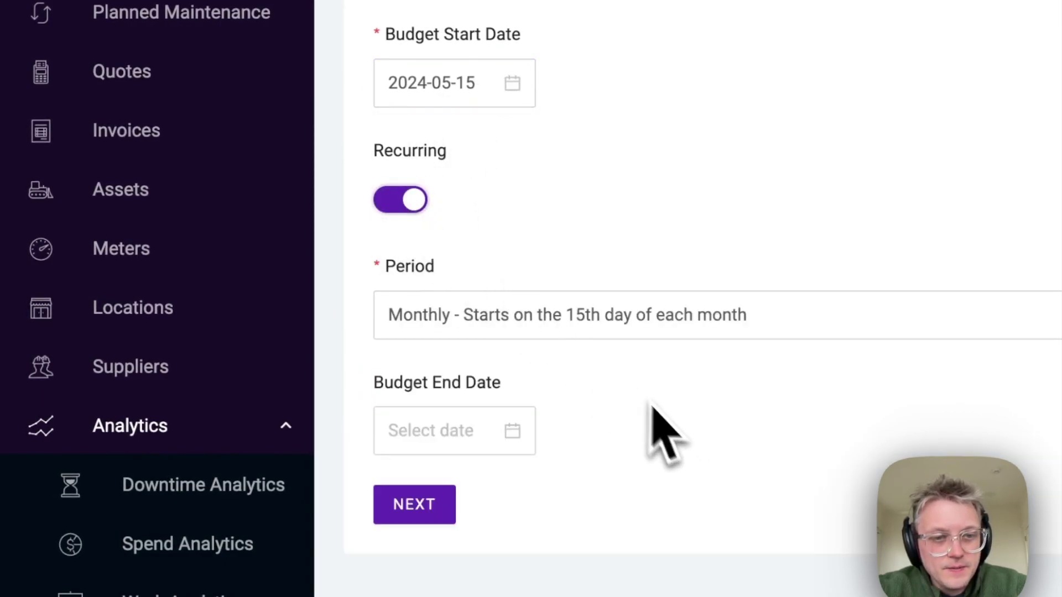
left_click(546, 326)
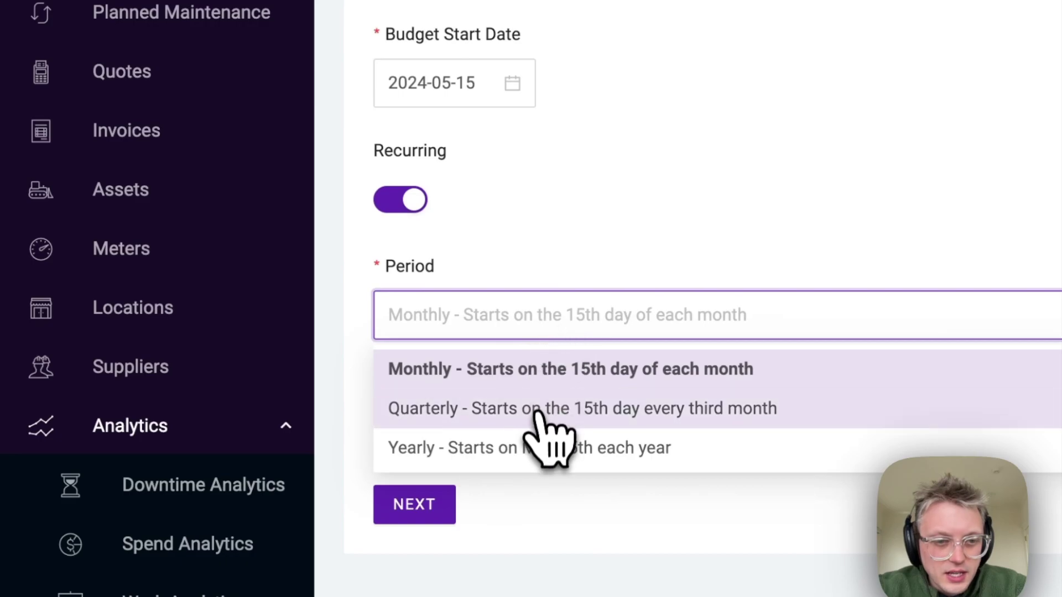
left_click(526, 371)
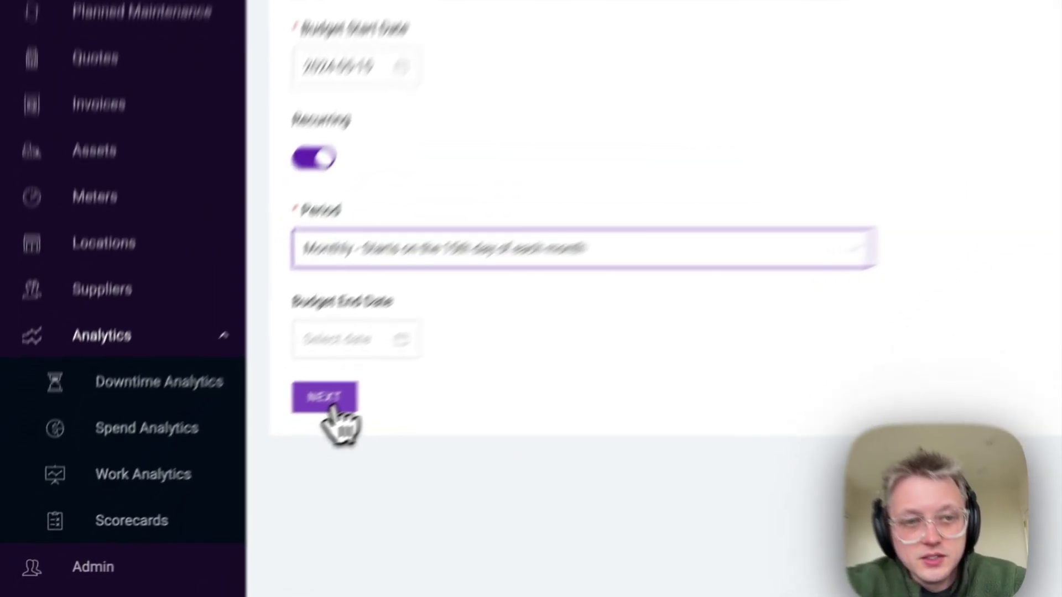
left_click(332, 403)
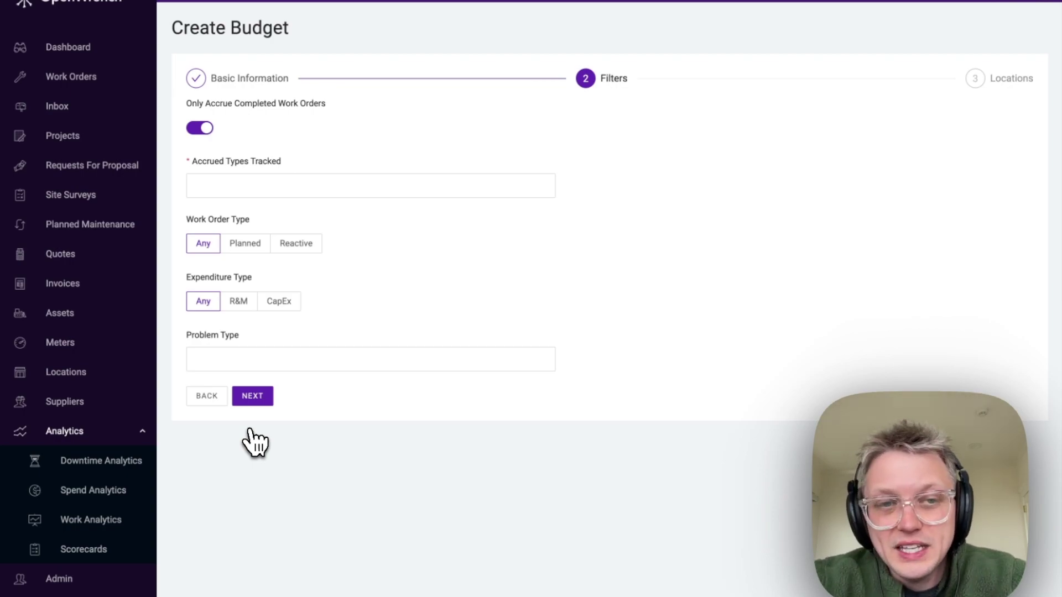
Set the filters to track approved quotes and pending invoices with the CapEx expenditure type, continuing to the locations stage.
left_click(252, 188)
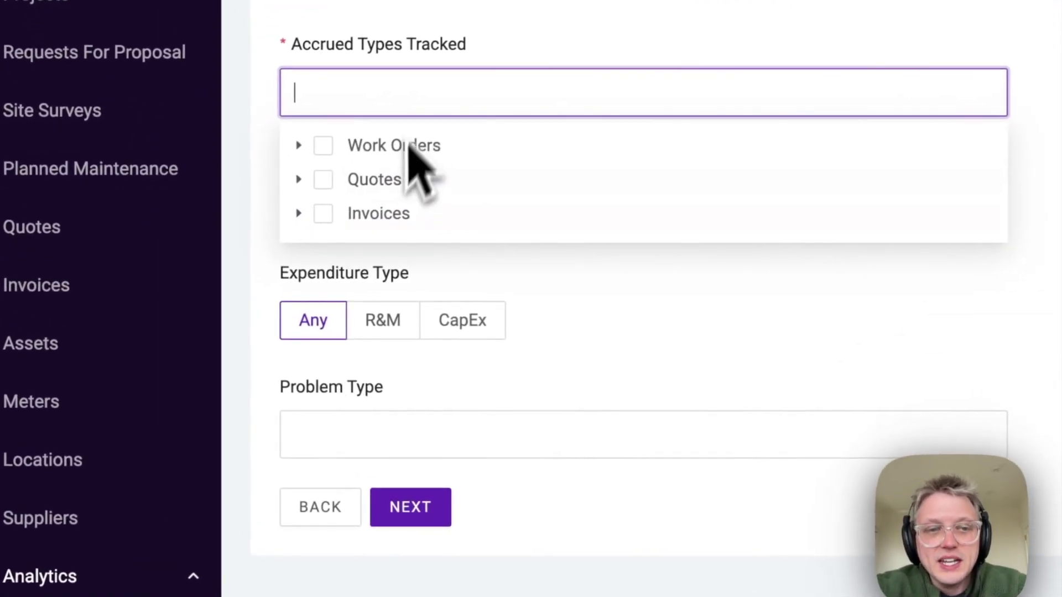
left_click(298, 213)
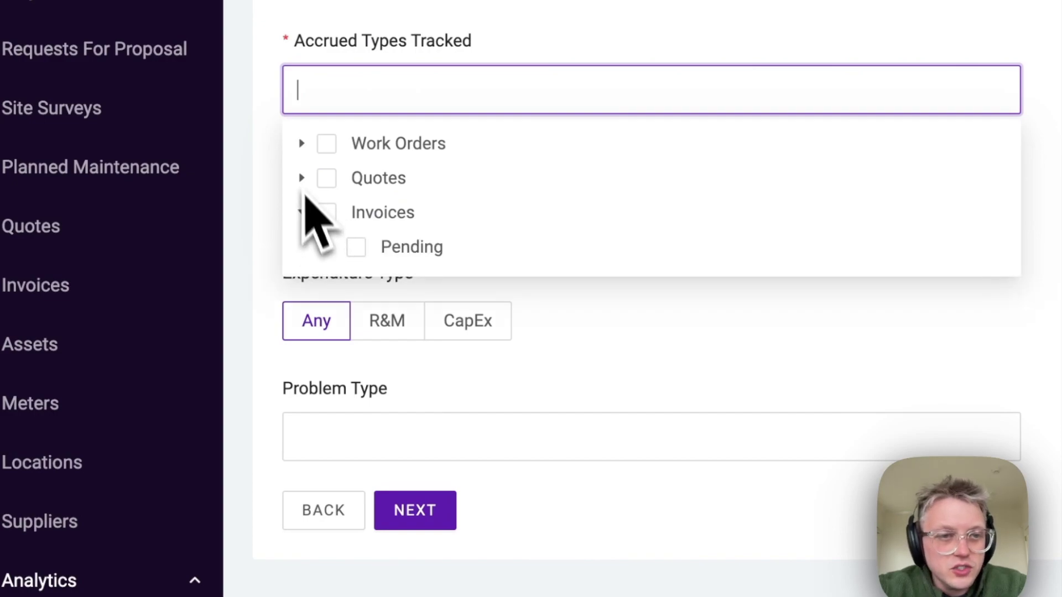
left_click(301, 178)
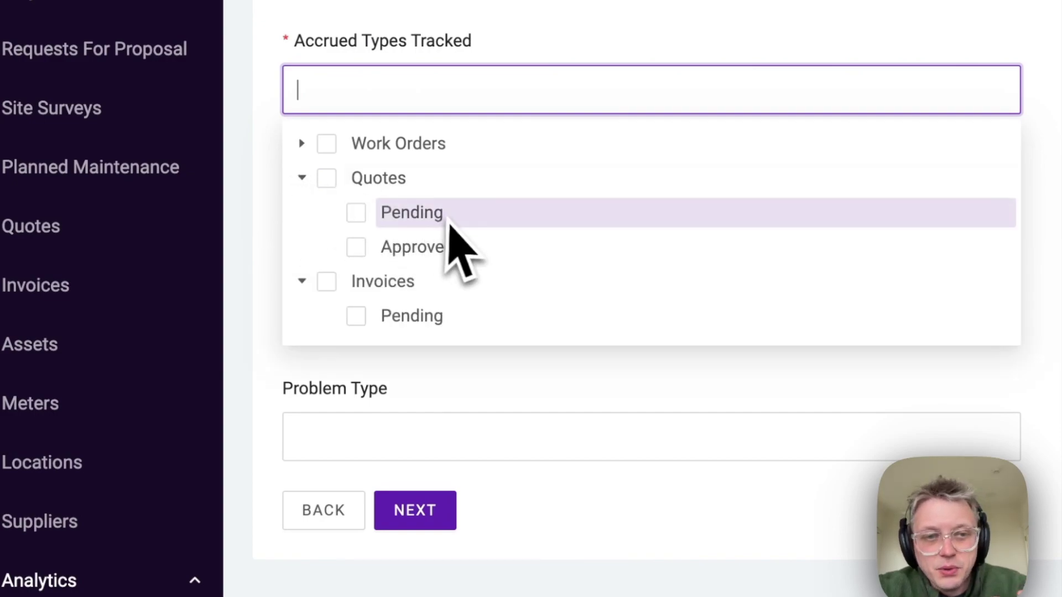
left_click(357, 247)
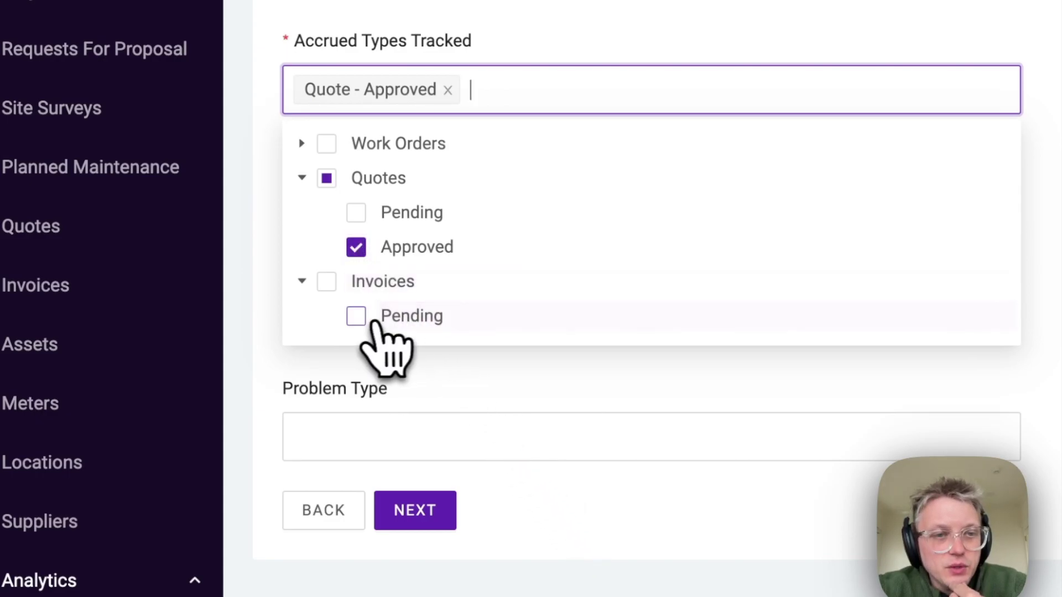
left_click(356, 316)
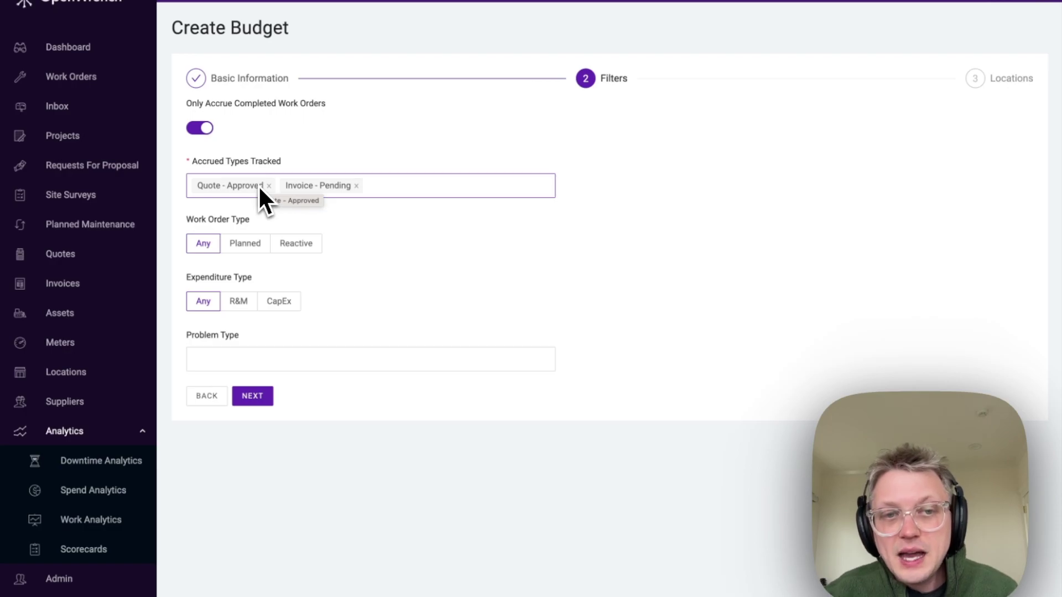
left_click(279, 301)
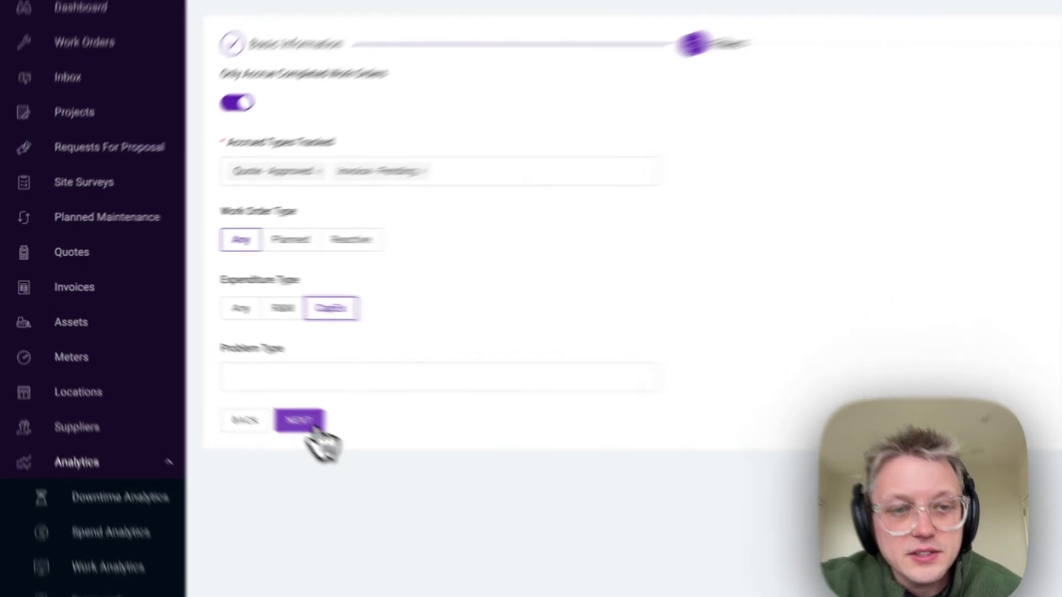
left_click(312, 427)
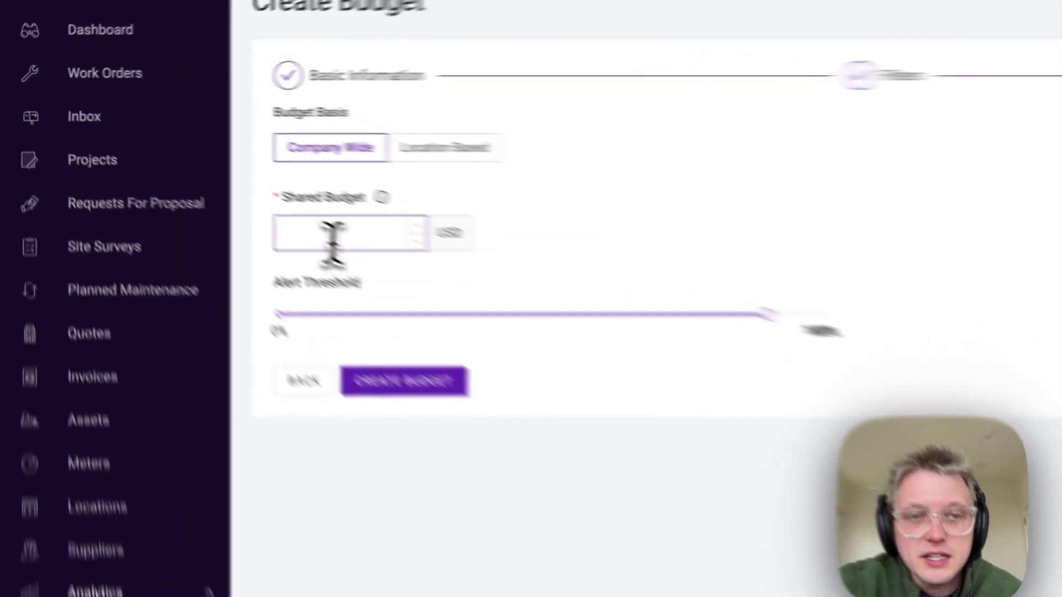
Enter a company-wide shared budget of 40000 USD.
left_click(227, 191)
type("40000")
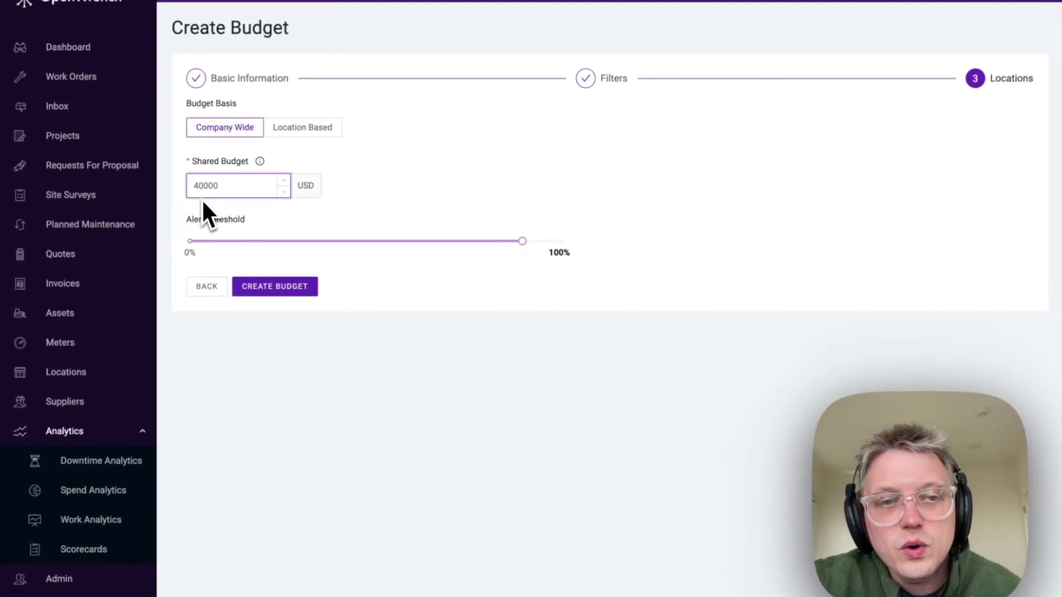
Base the budget on the locations East Point - Camp Creek, Foster City and Glen Park, and view their distinct budget table.
left_click(288, 135)
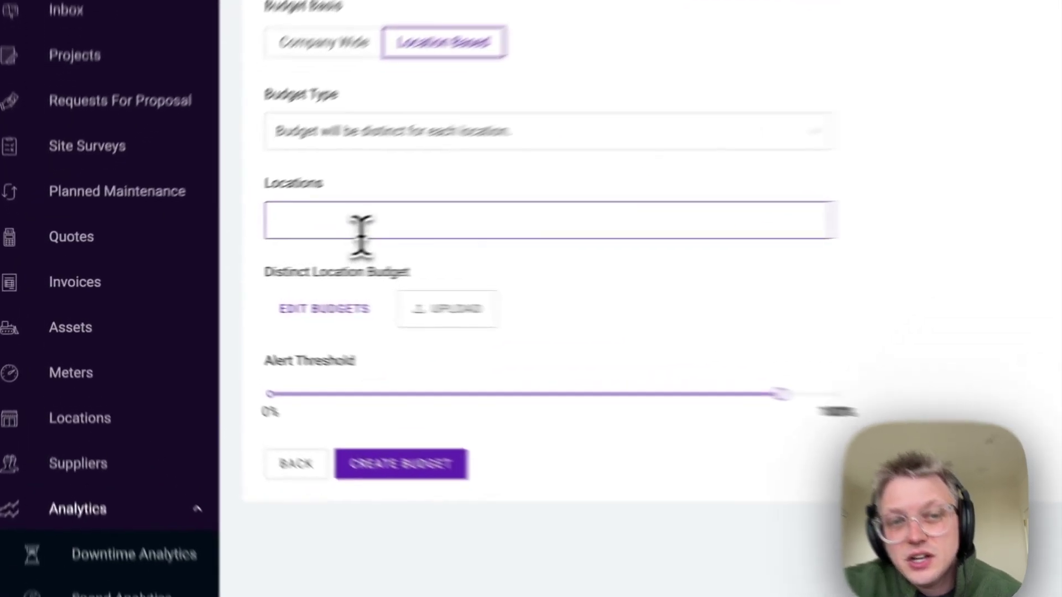
left_click(249, 248)
left_click(445, 303)
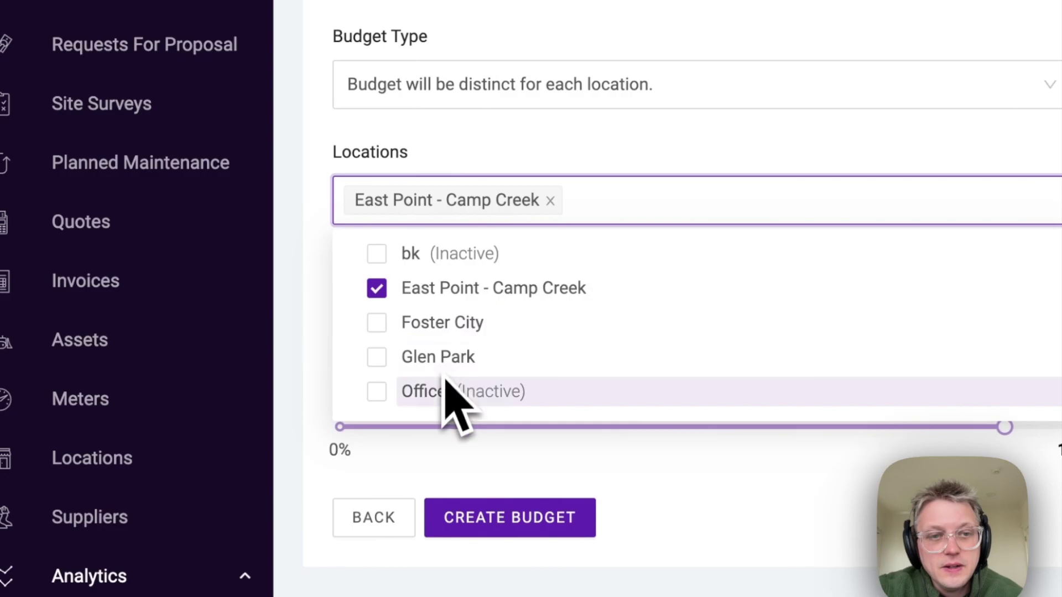
left_click(435, 326)
left_click(430, 362)
left_click(296, 249)
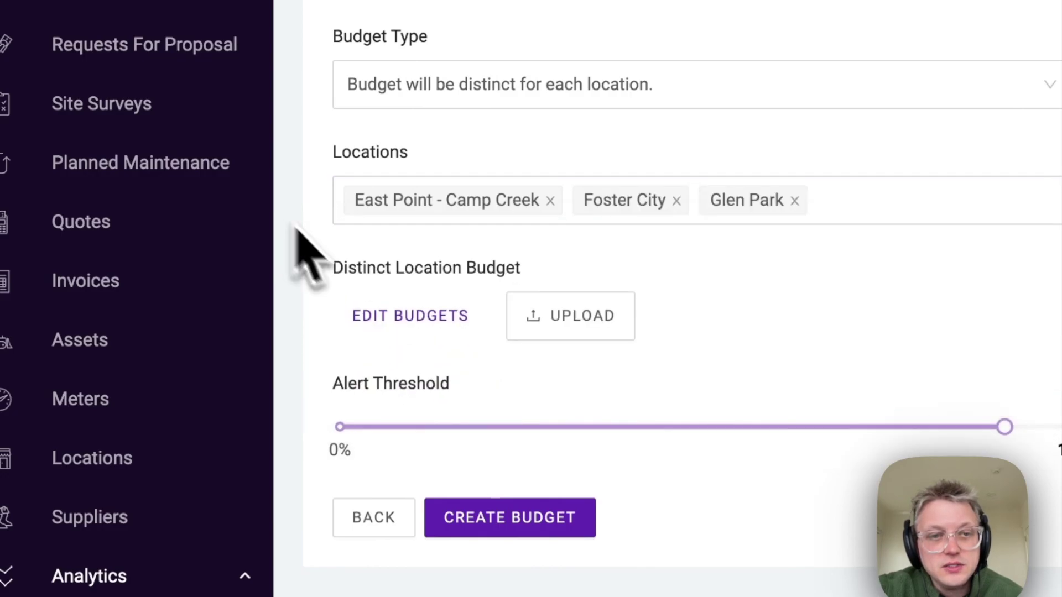
left_click(440, 318)
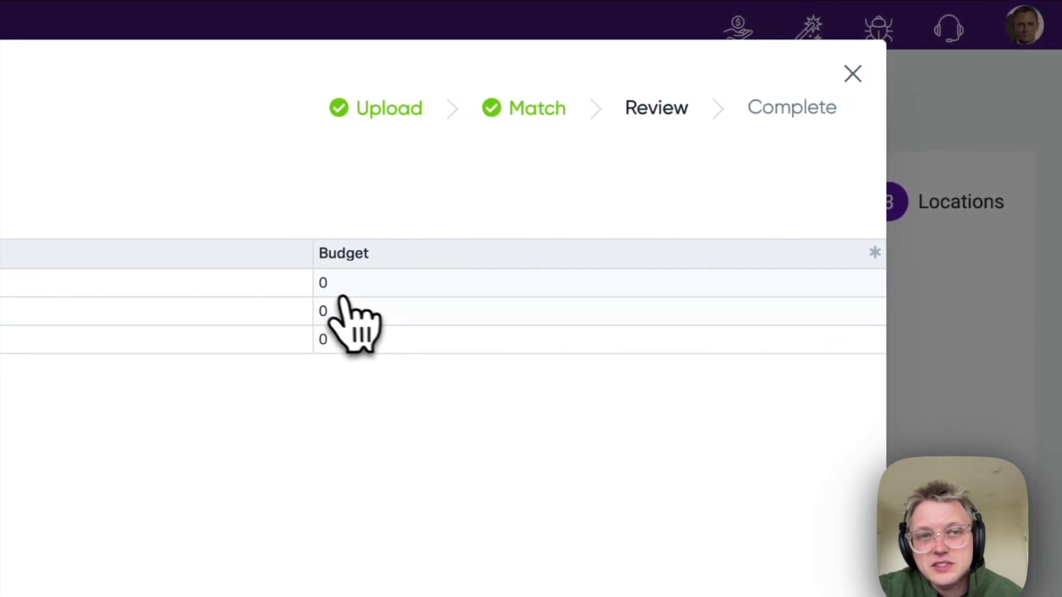
left_click(852, 74)
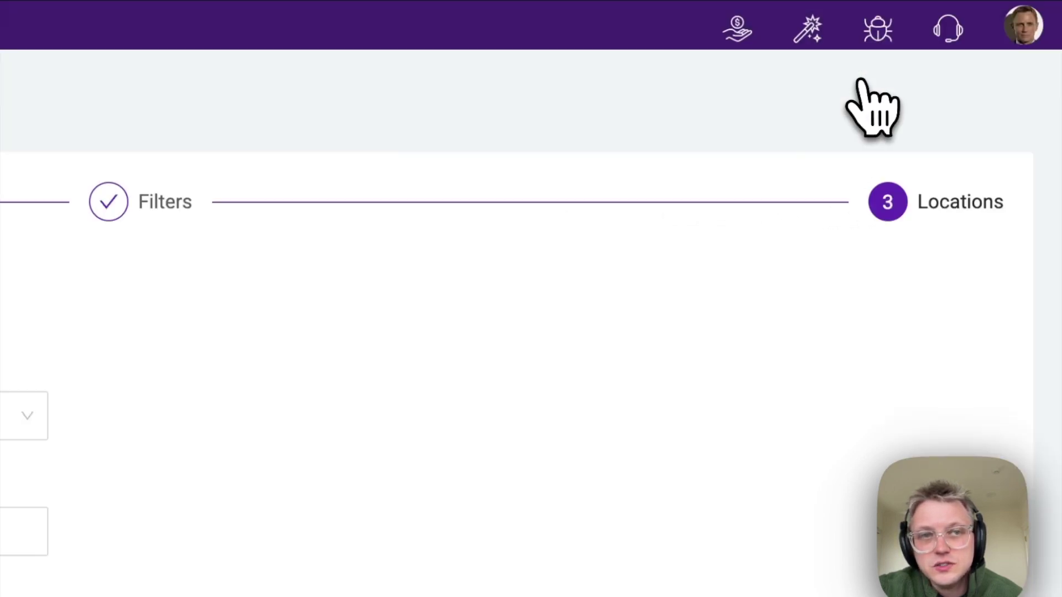
Share a budget of 40000 USD amongst the selected locations and create the budget.
left_click(287, 141)
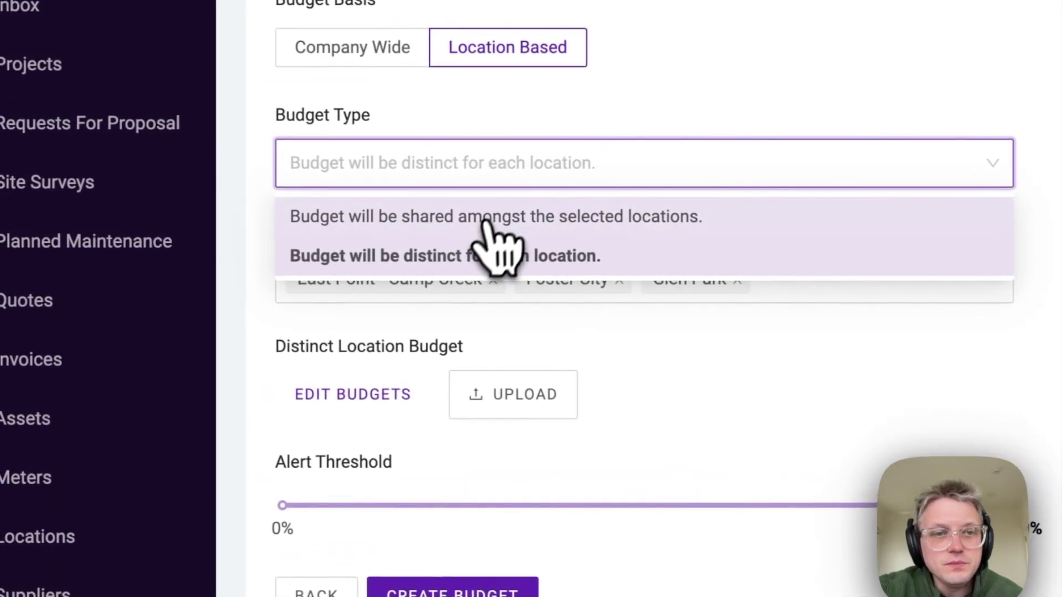
left_click(243, 191)
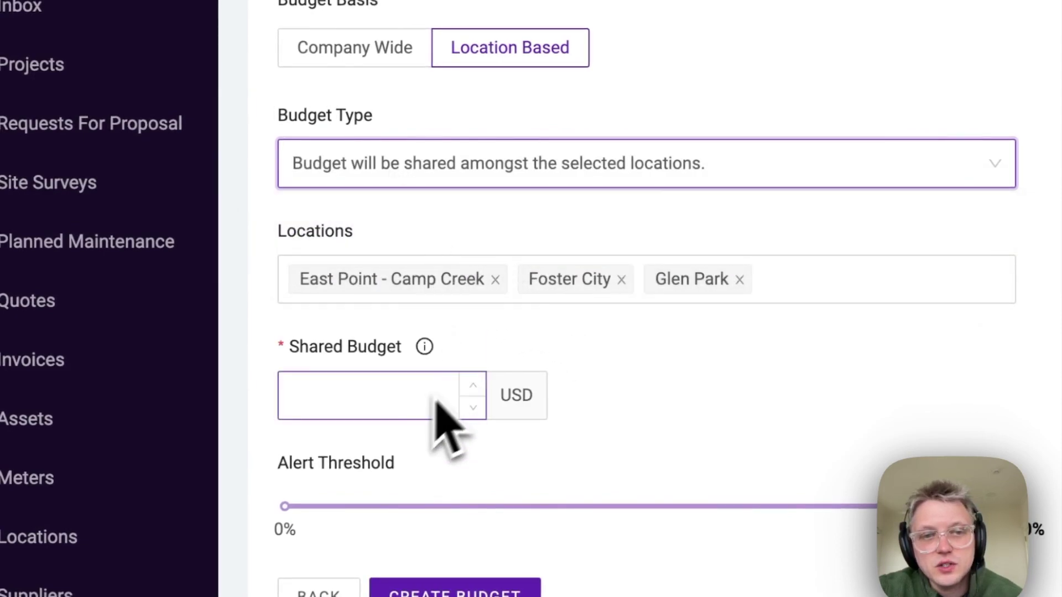
left_click(350, 412)
type("400")
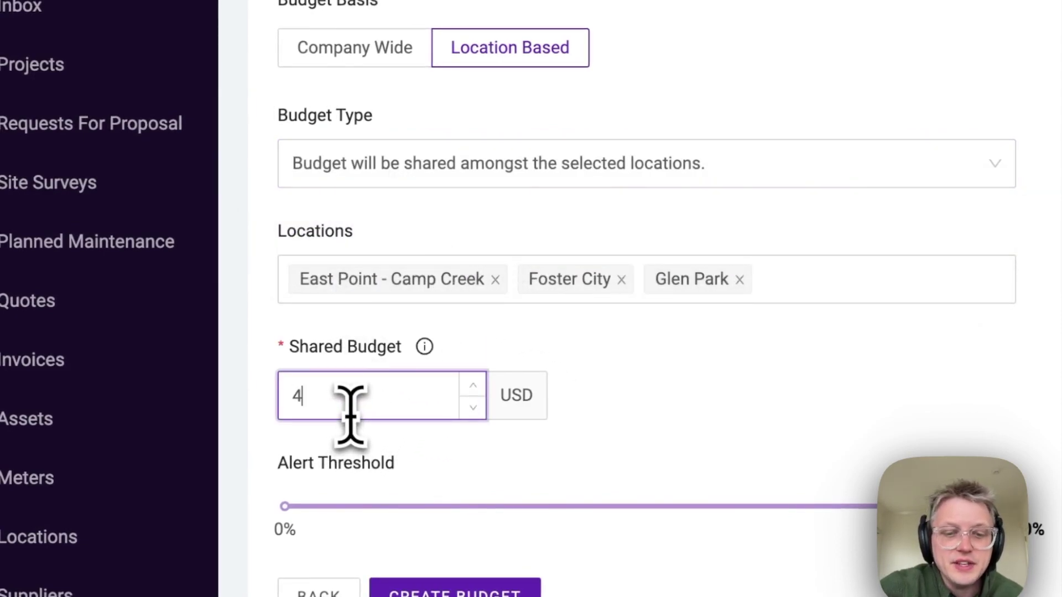
type("00")
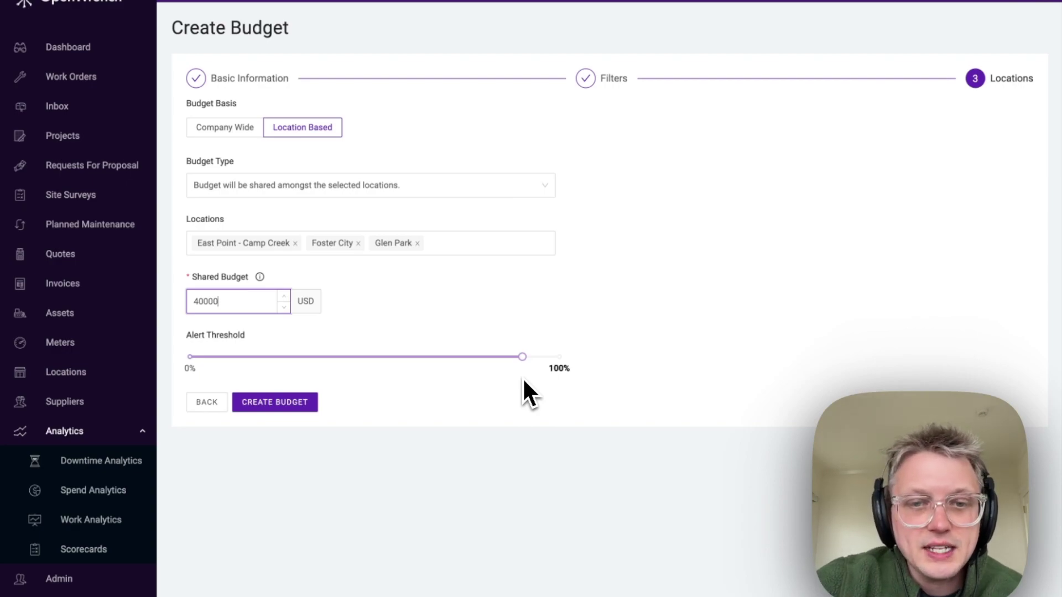
left_click(310, 402)
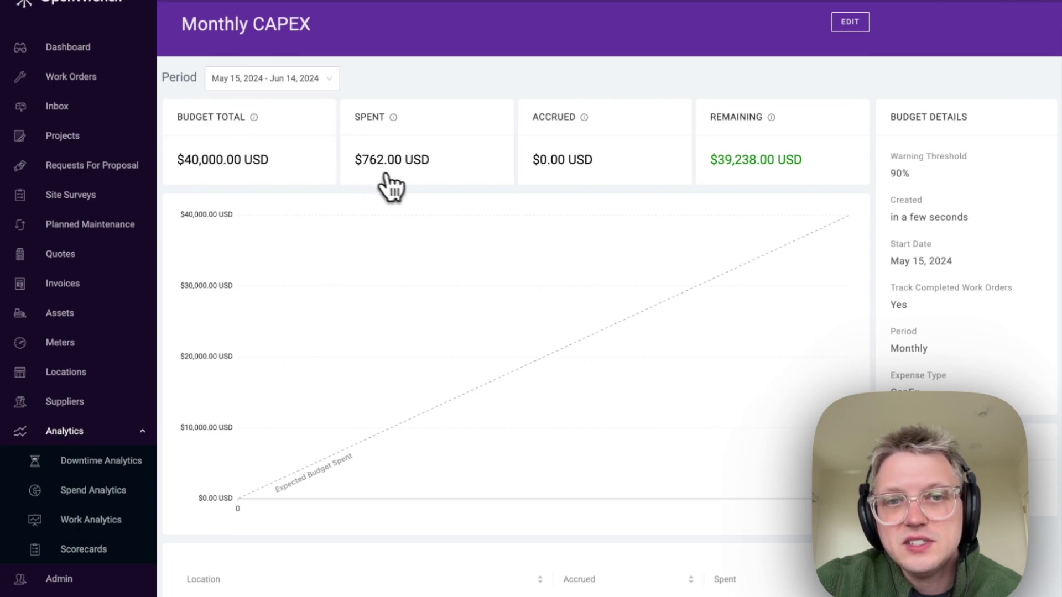
Examine the Monthly CAPEX budget's overview and location table, and open the Glen Park breakdown to review its spending.
scroll(392, 199, "down", 3)
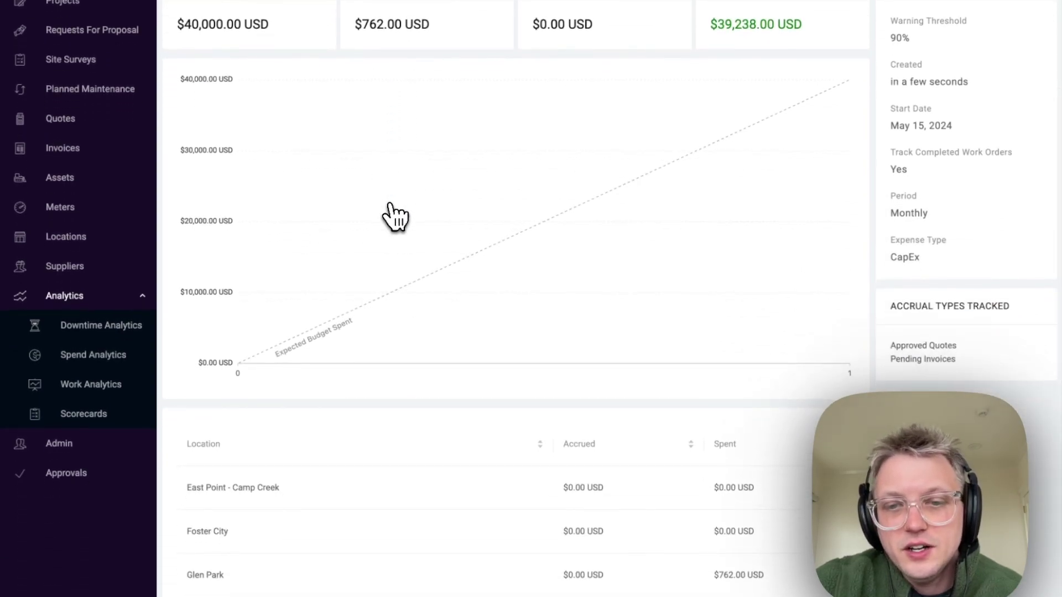
scroll(394, 216, "up", 3)
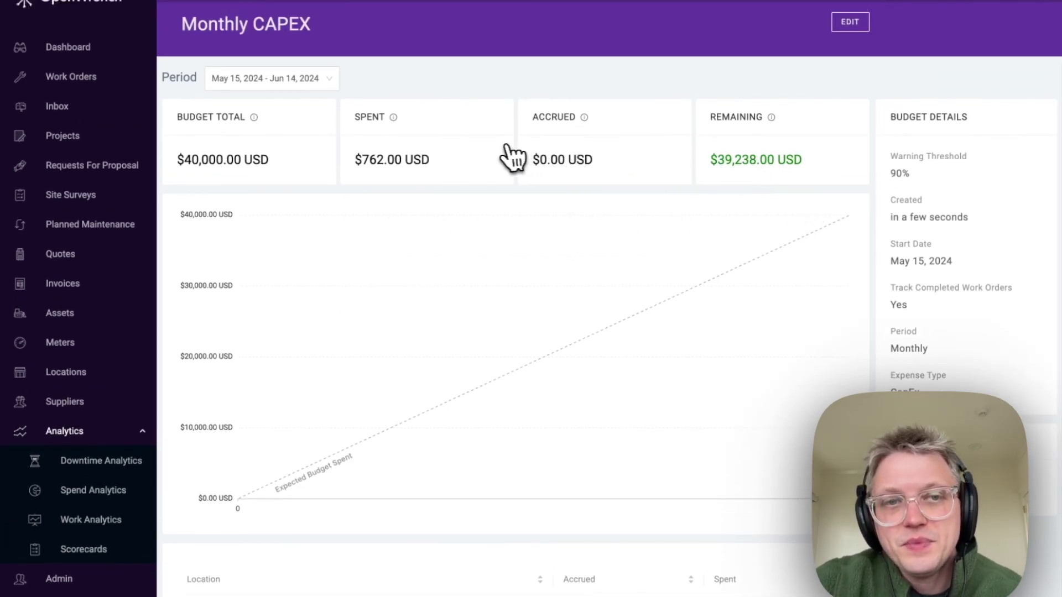
scroll(492, 152, "down", 2)
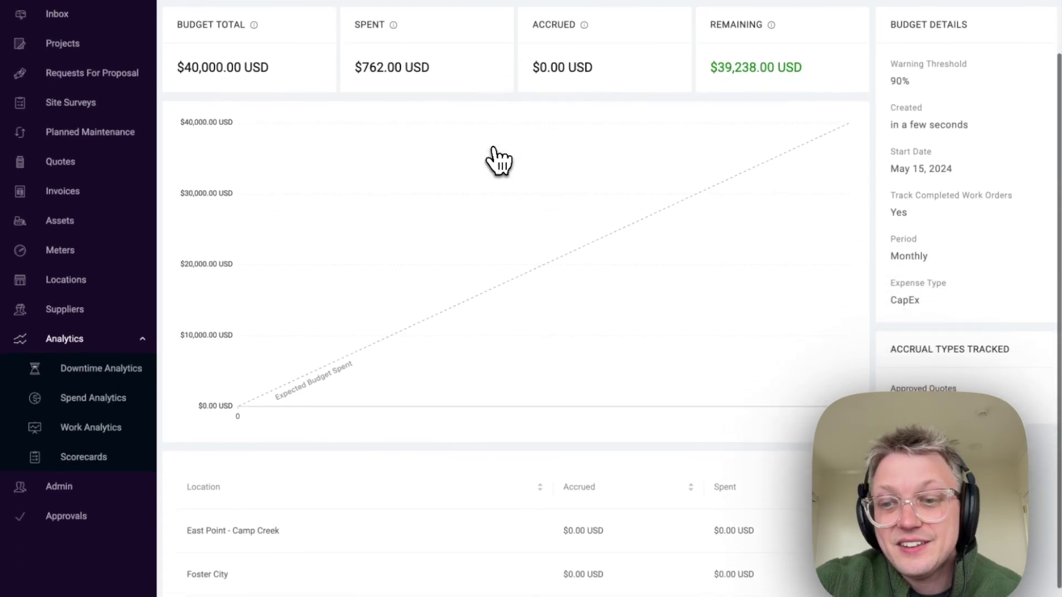
scroll(498, 161, "down", 2)
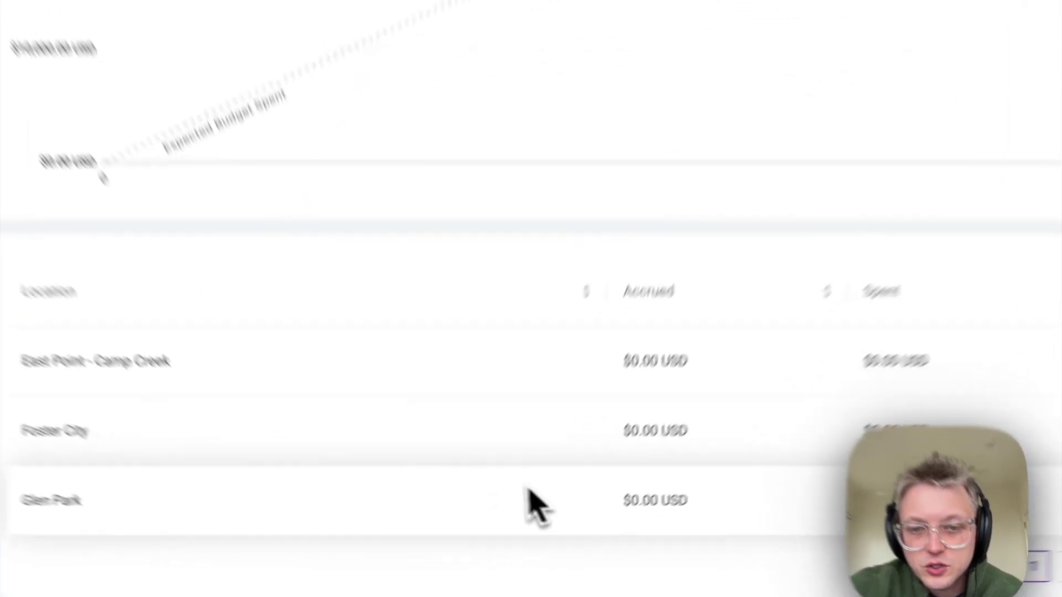
left_click(504, 555)
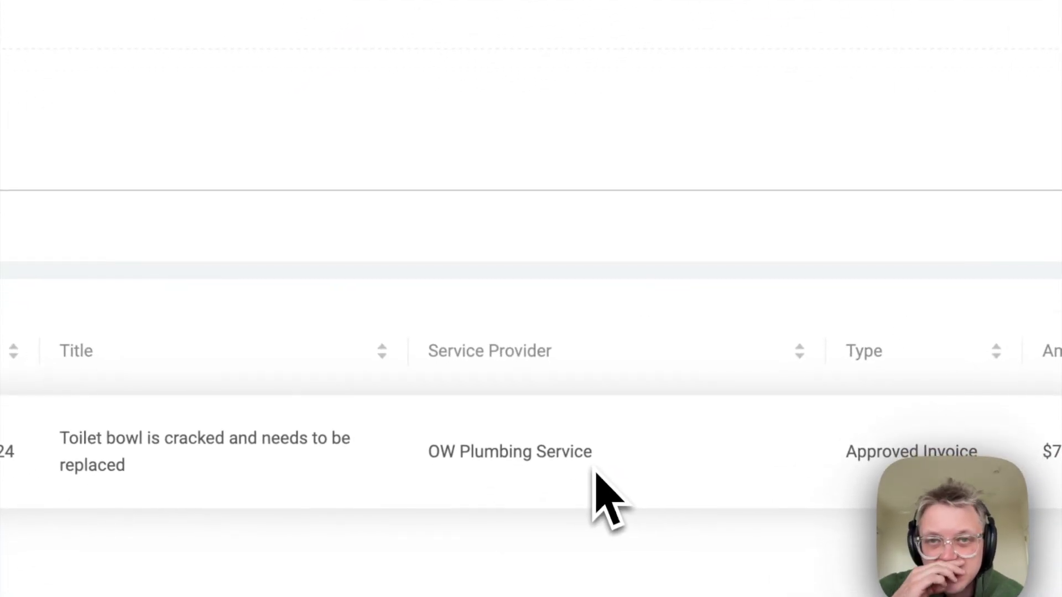
scroll(600, 497, "up", 3)
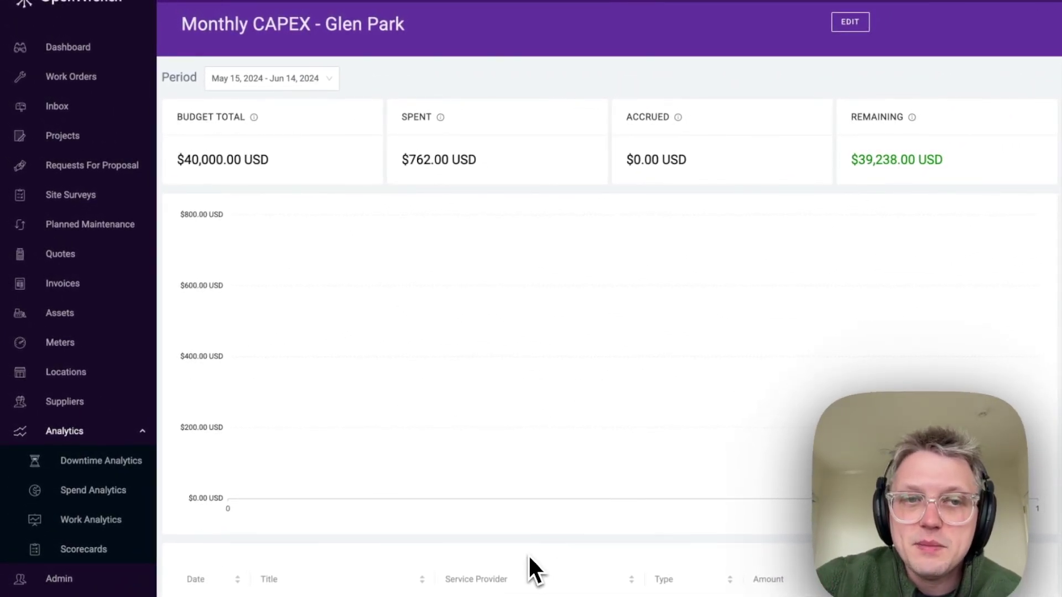
Open the cracked toilet bowl invoice from Glen Park's spending list, check its expense type, and return to the Monthly CAPEX budget.
scroll(529, 554, "down", 3)
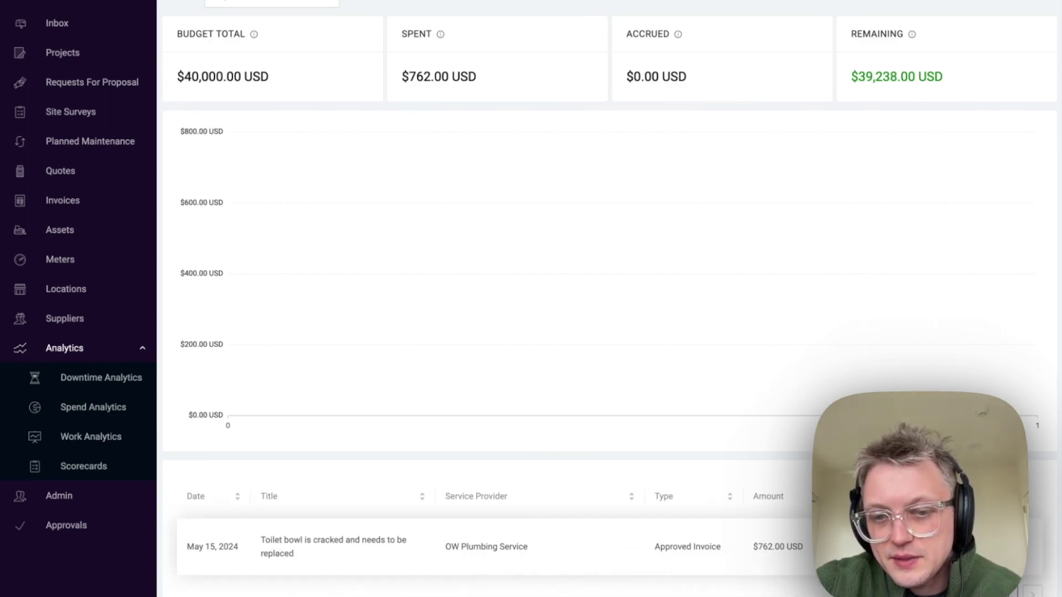
left_click(894, 551)
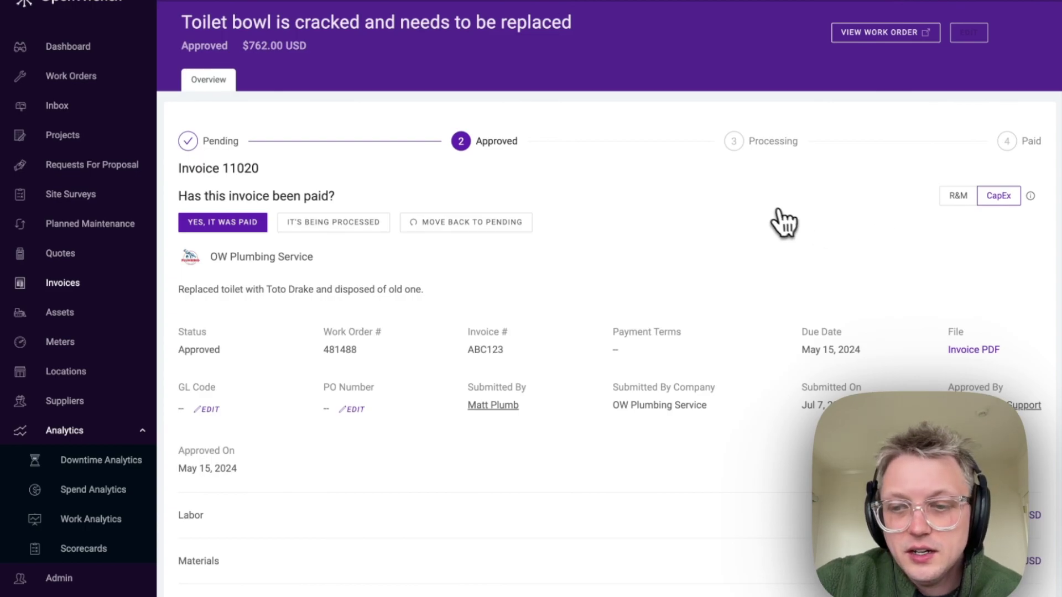
scroll(702, 219, "left", 5)
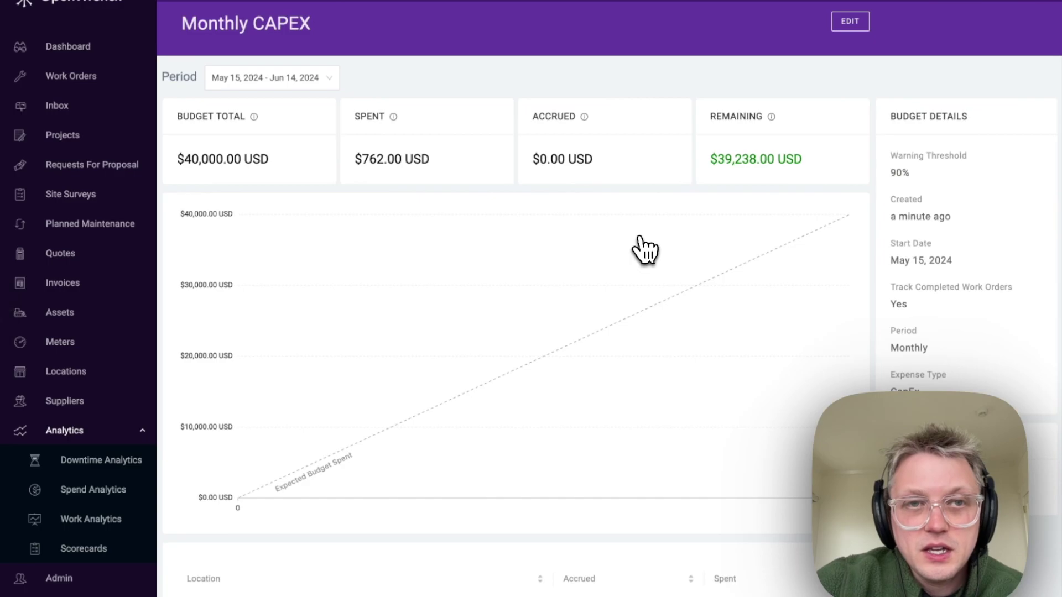
scroll(640, 249, "left", 5)
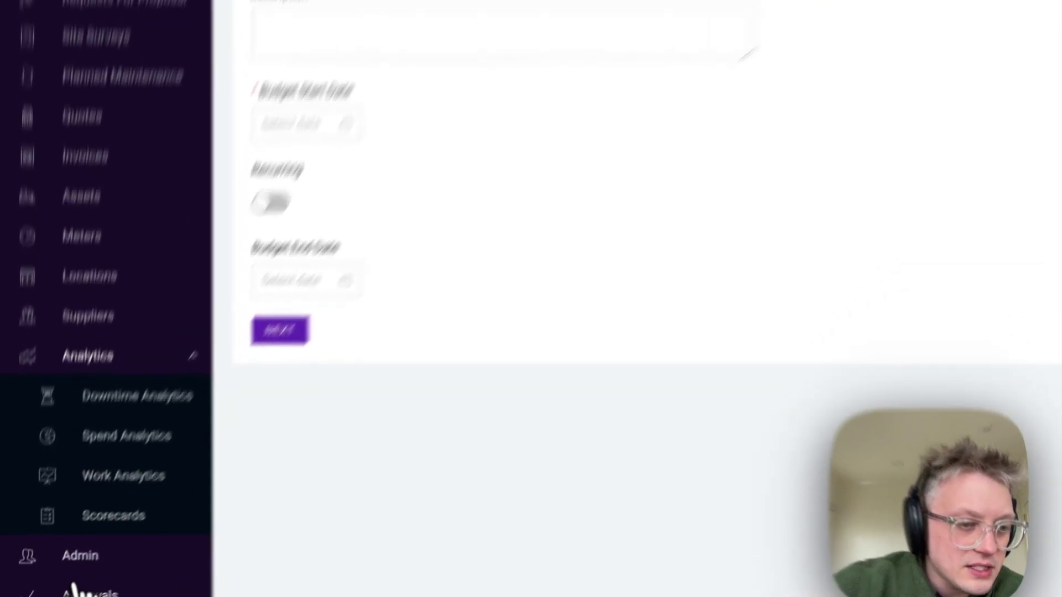
Open the Monthly R&M budget from the admin budget list and examine its totals, spending chart and location table.
left_click(55, 578)
left_click(381, 64)
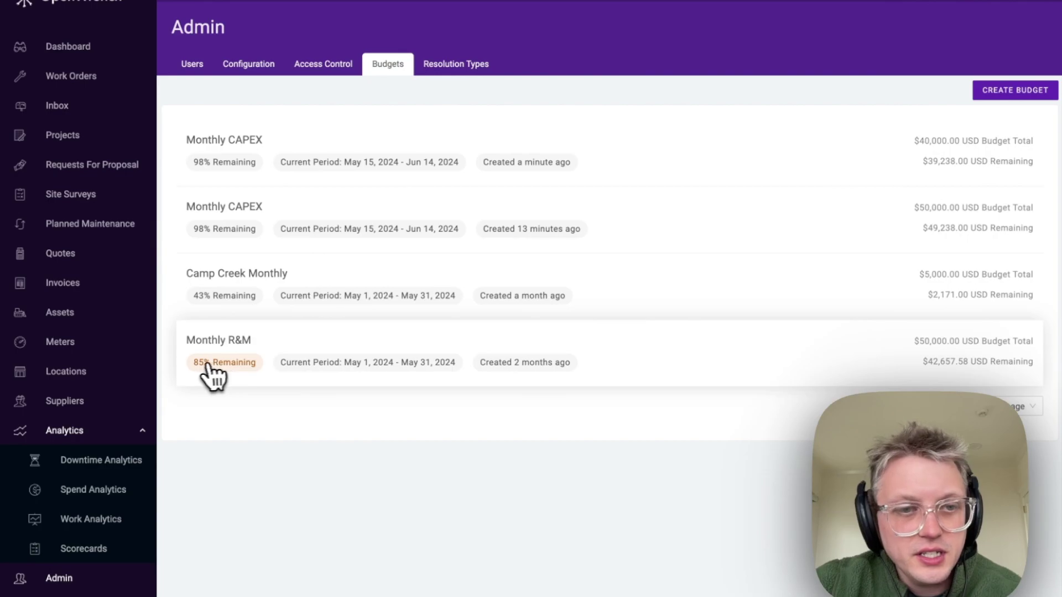
left_click(285, 354)
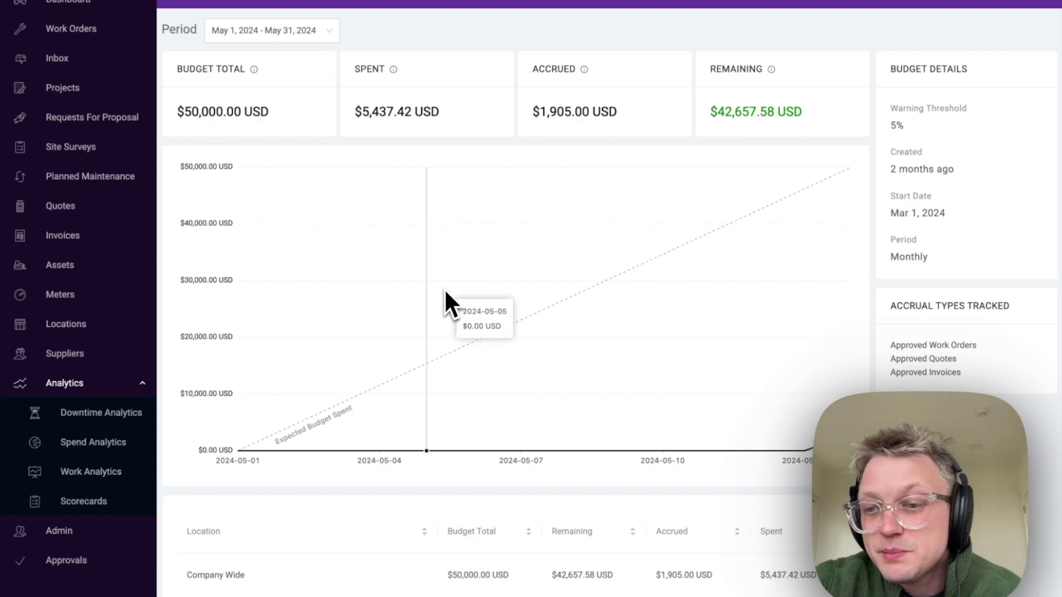
scroll(446, 292, "down", 1)
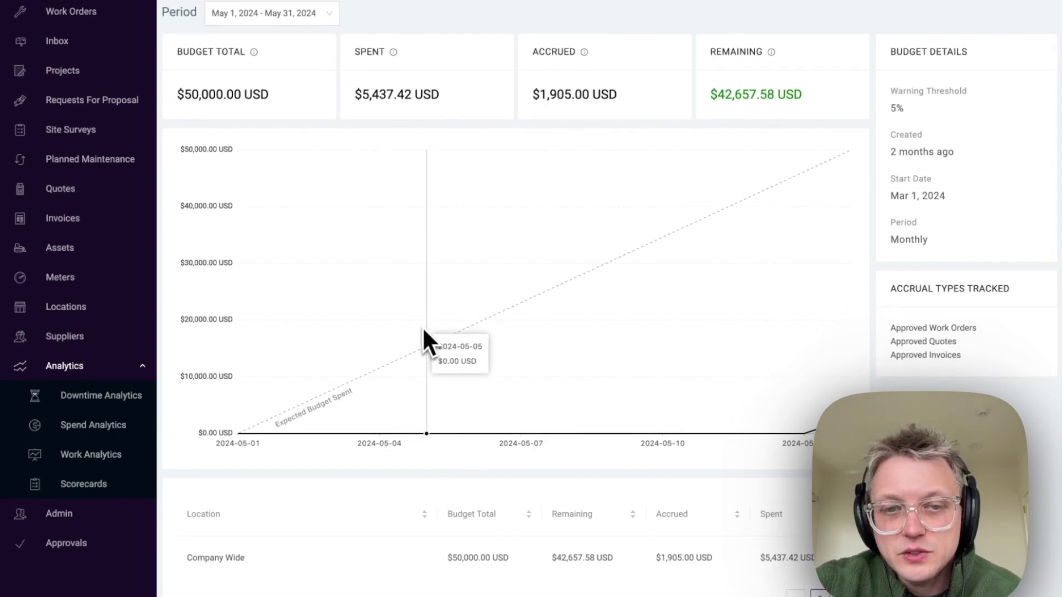
scroll(523, 339, "down", 1)
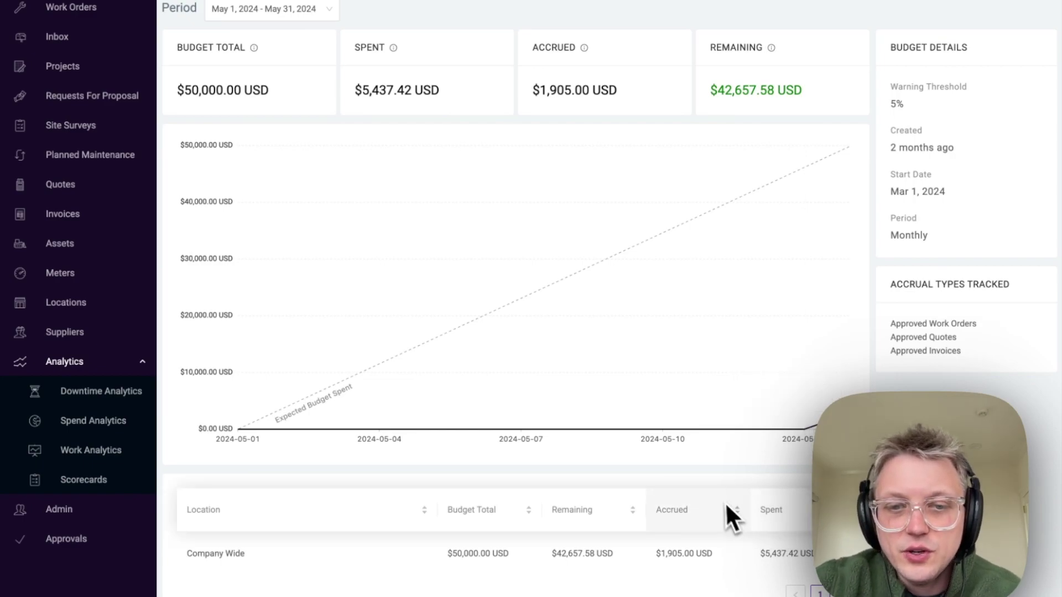
scroll(718, 493, "up", 1)
scroll(718, 493, "up", 1)
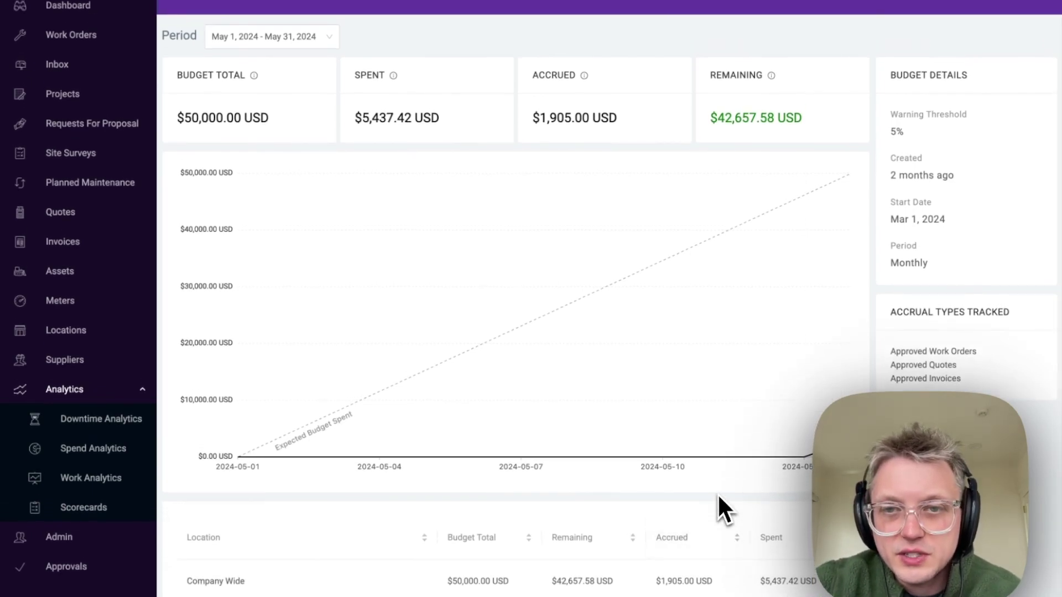
scroll(718, 494, "up", 1)
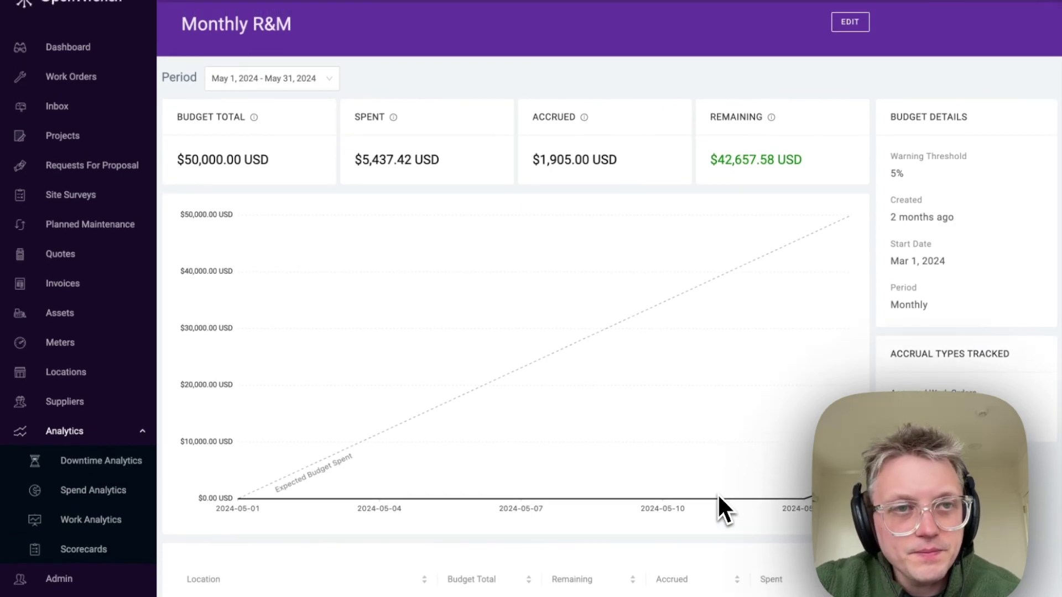
scroll(479, 539, "down", 1)
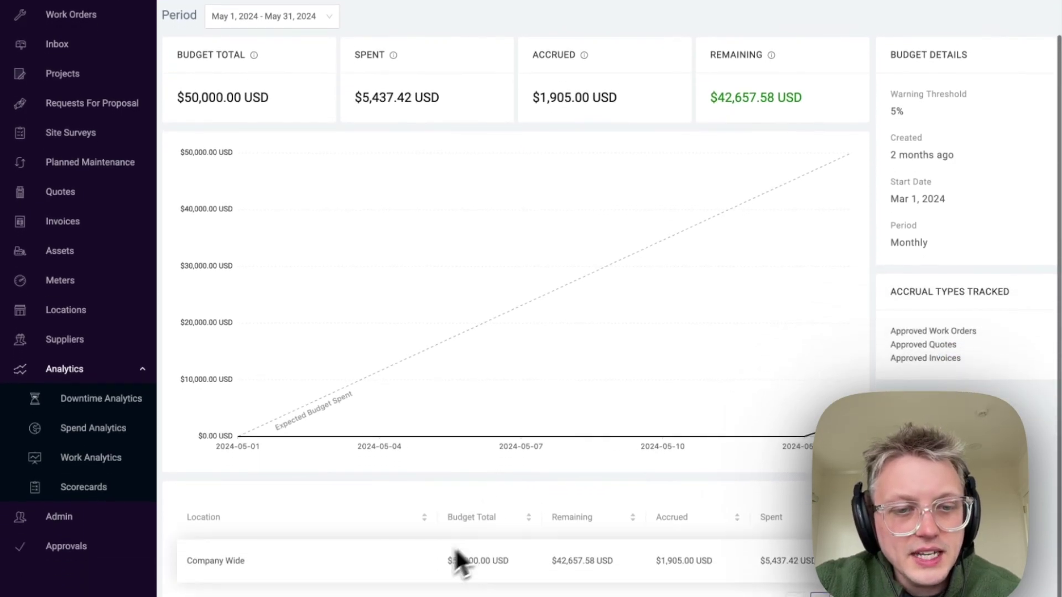
Open the Company Wide breakdown of the Monthly R&M budget and review its approved quotes and invoices.
left_click(269, 577)
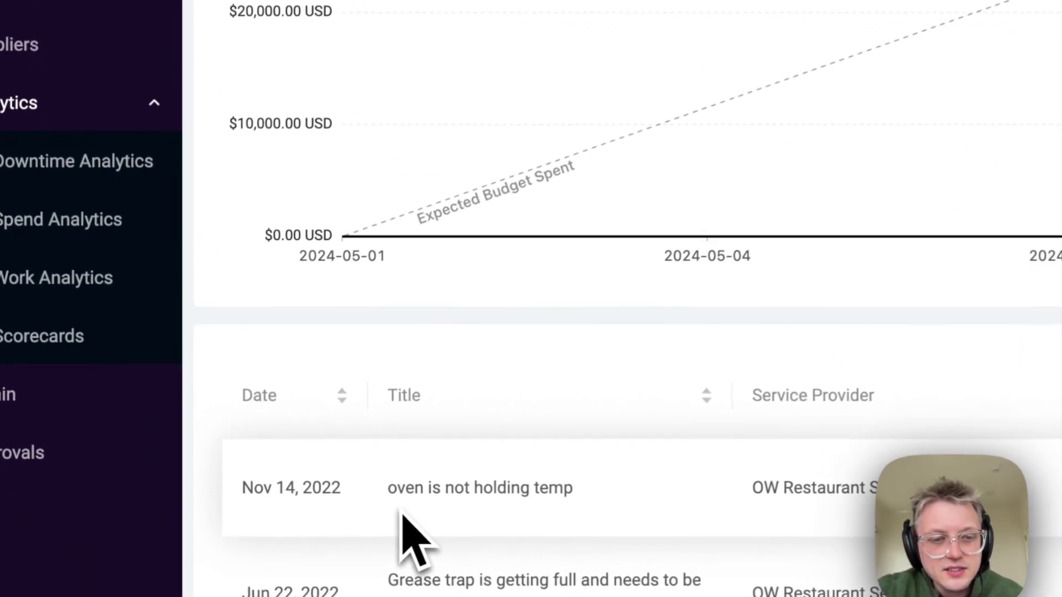
scroll(658, 584, "down", 6)
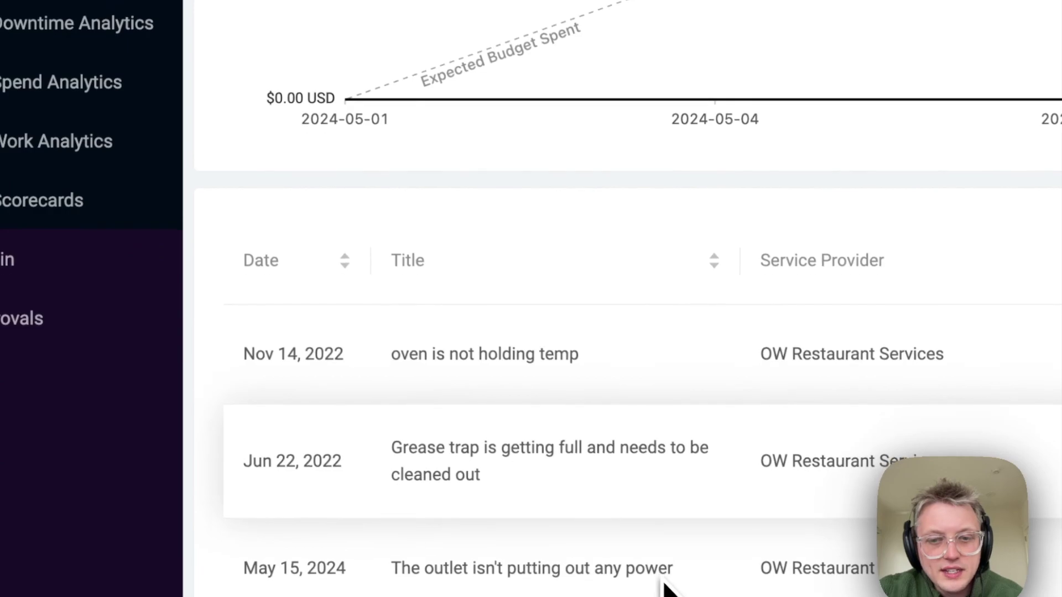
scroll(666, 588, "down", 2)
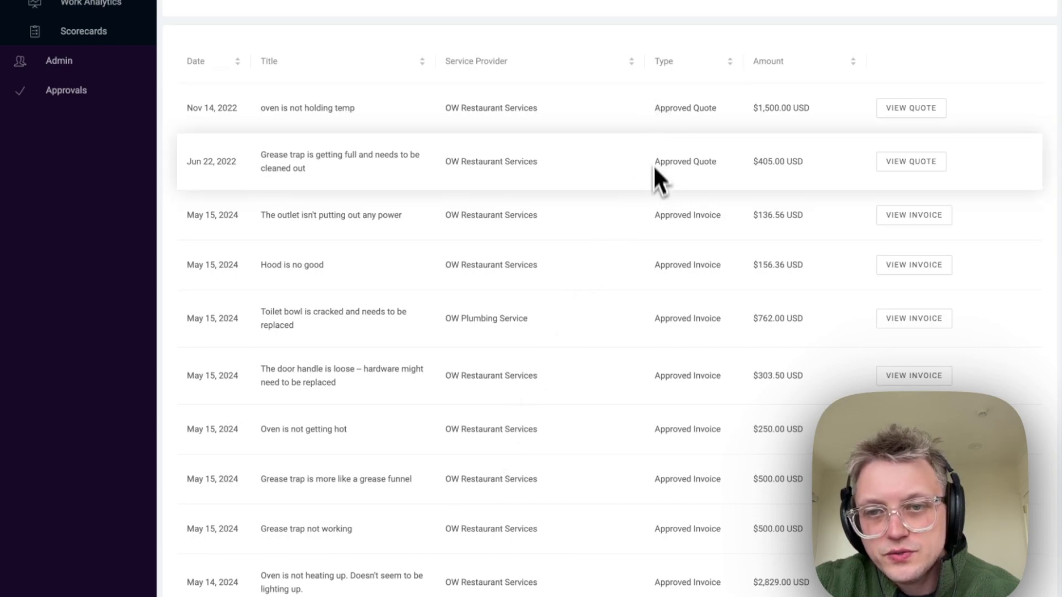
scroll(660, 225, "up", 1)
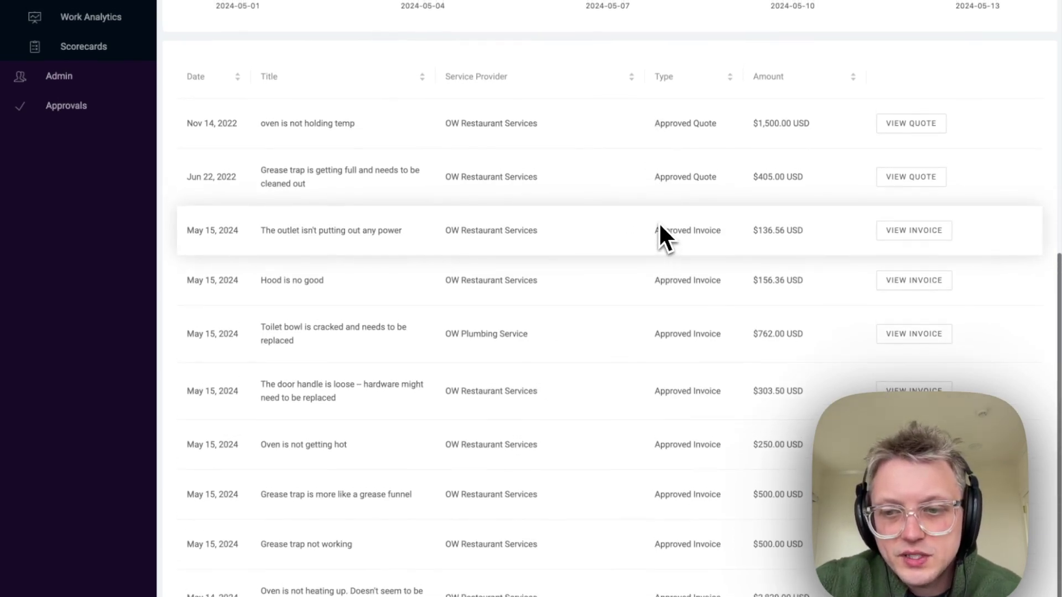
scroll(660, 225, "up", 3)
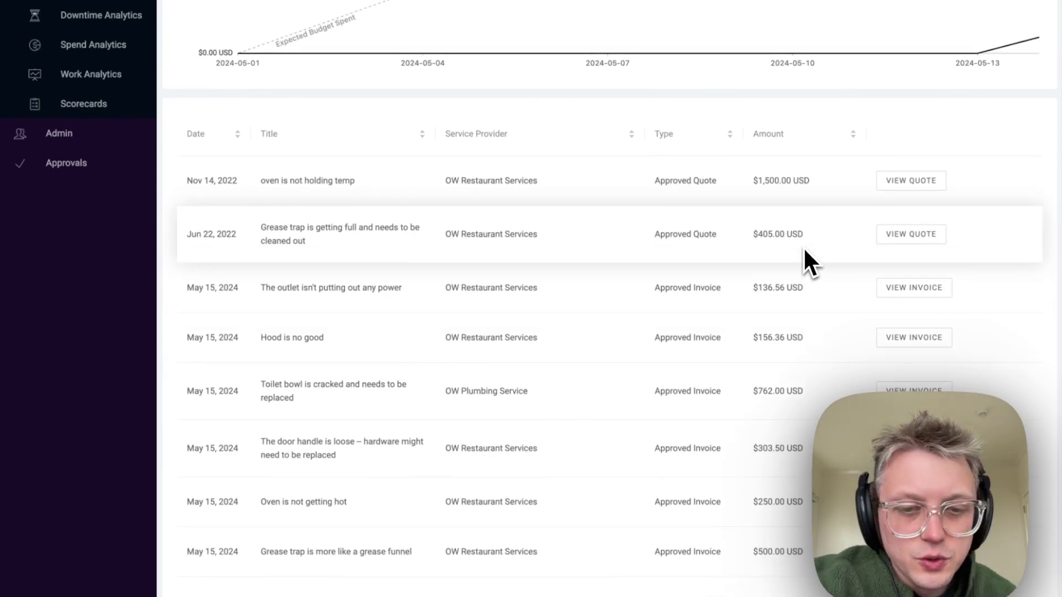
scroll(730, 266, "up", 15)
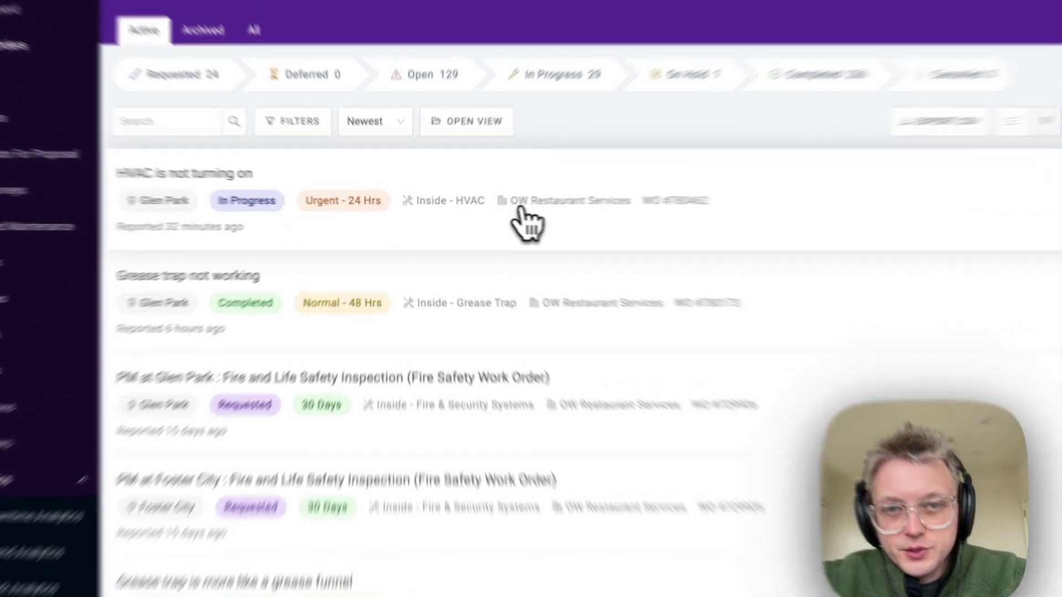
Open the Glen Park work order "HVAC is not turning on" from the work order list and review its details.
left_click(526, 219)
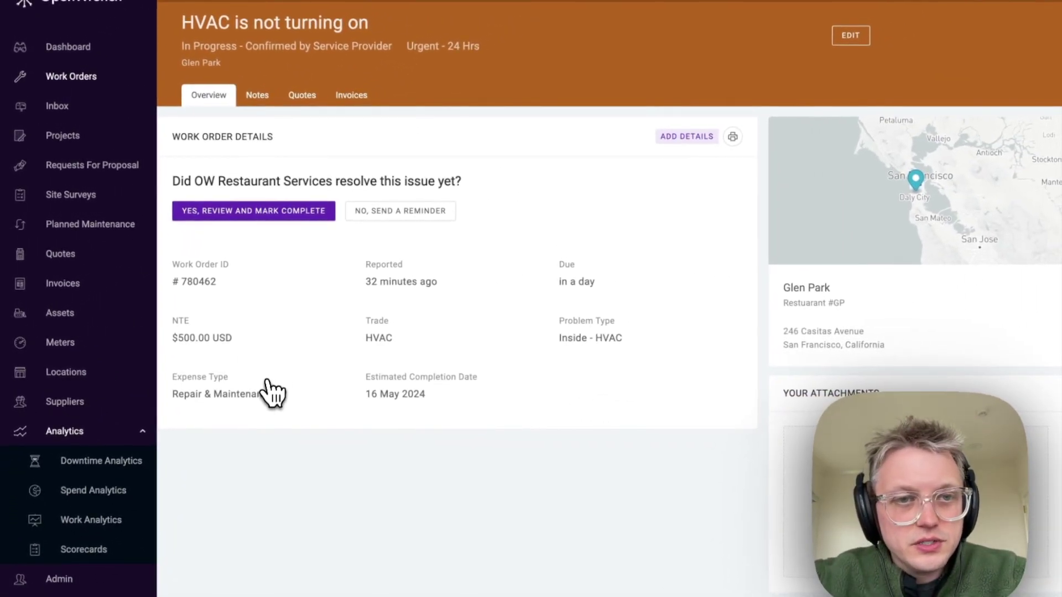
scroll(268, 395, "down", 3)
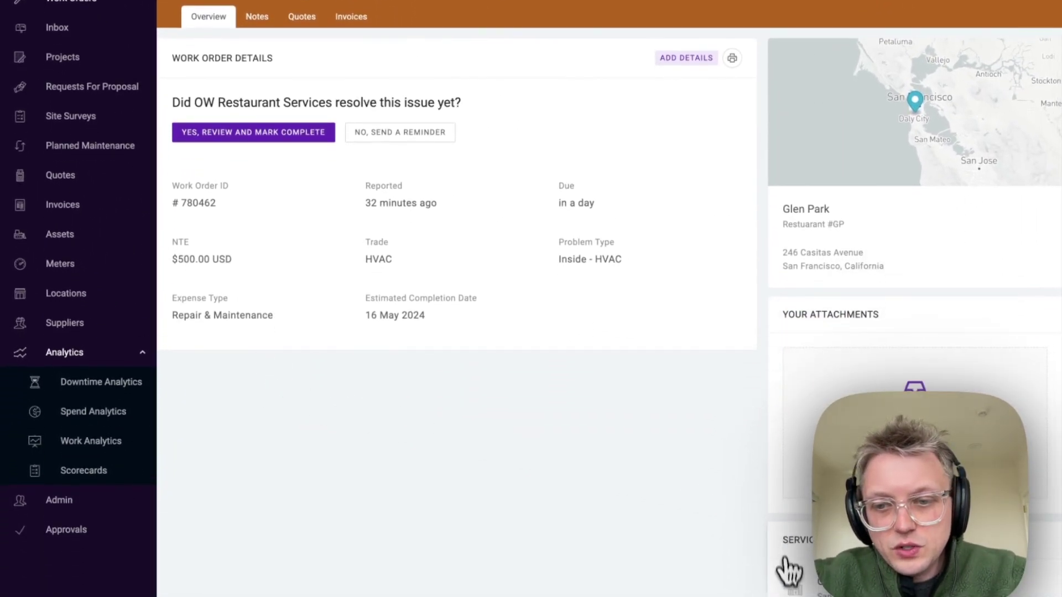
scroll(570, 434, "up", 3)
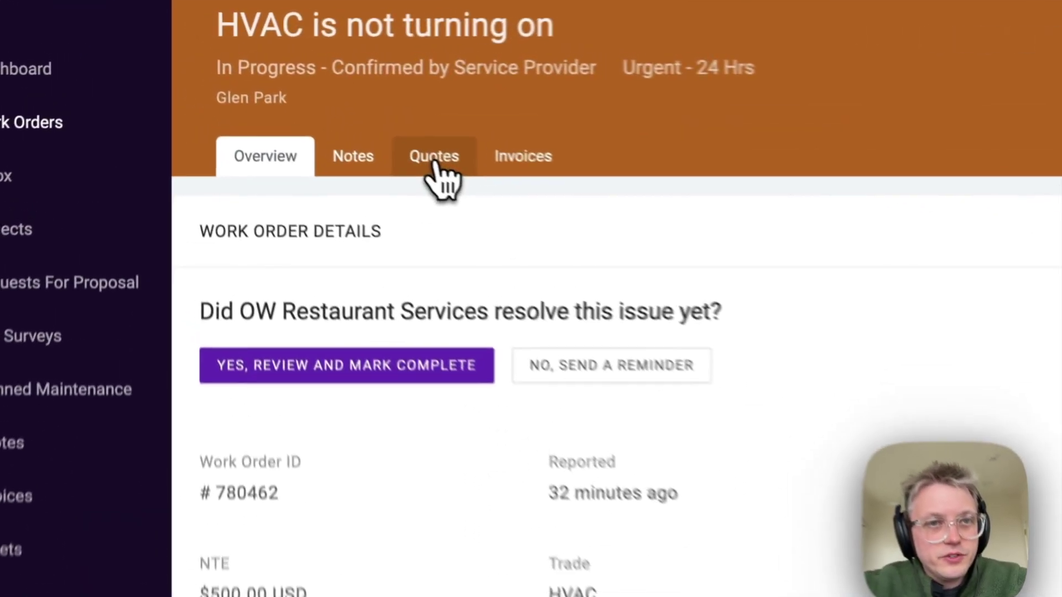
Review the costs and budget impact of the work order's HVAC replacement quote from OW Restaurant Services, and approve the quote.
left_click(304, 100)
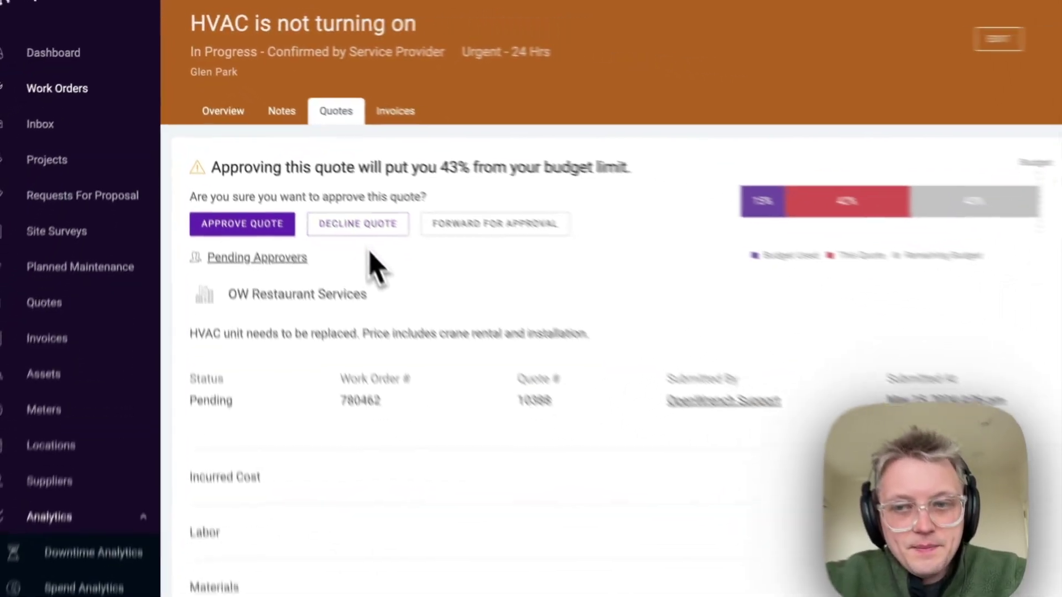
scroll(522, 434, "down", 3)
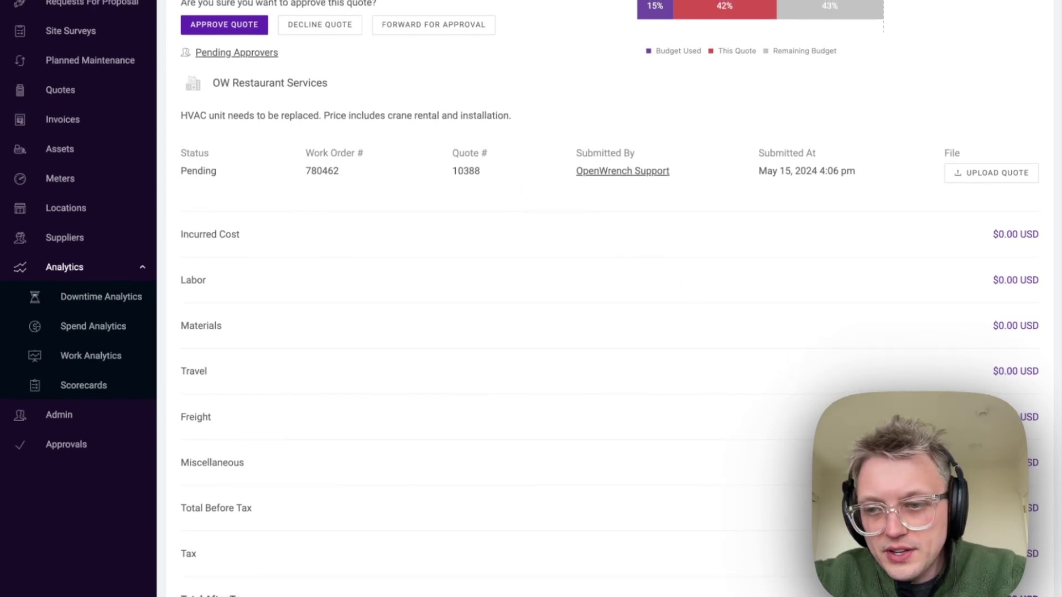
scroll(1035, 489, "up", 3)
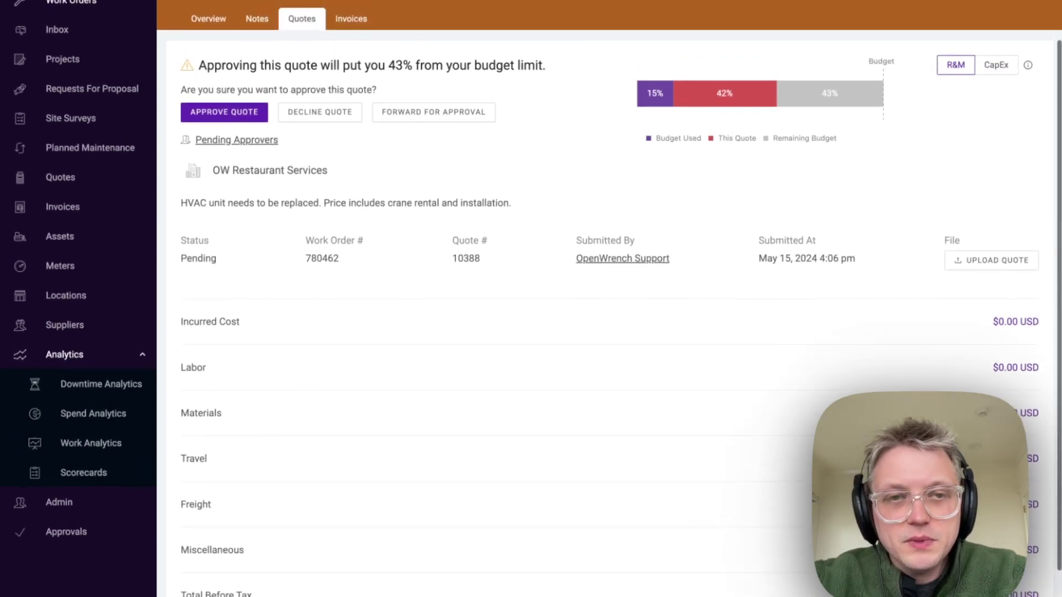
scroll(1035, 489, "up", 3)
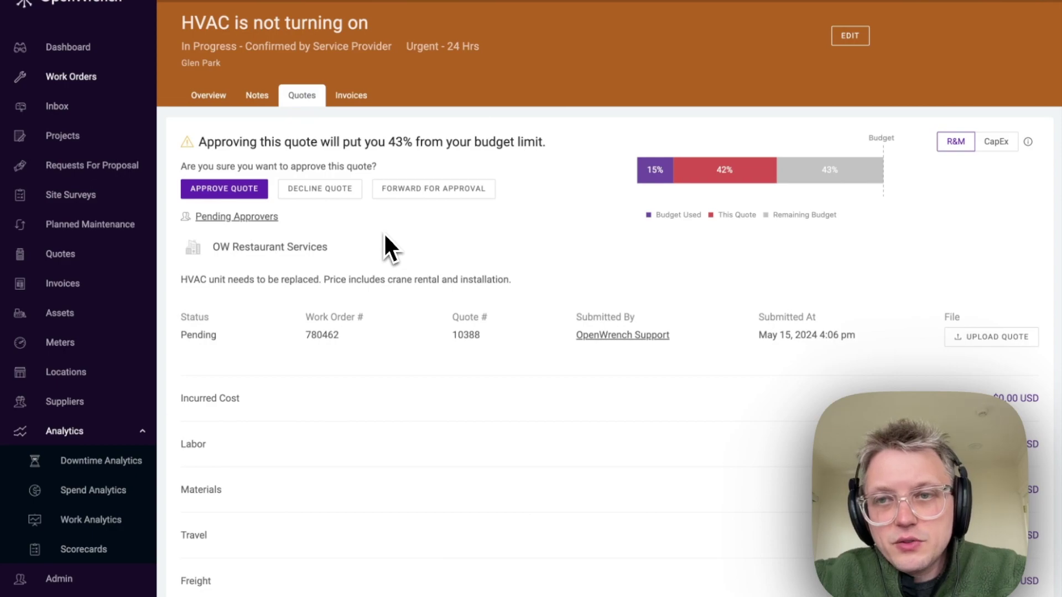
mouse_move(816, 165)
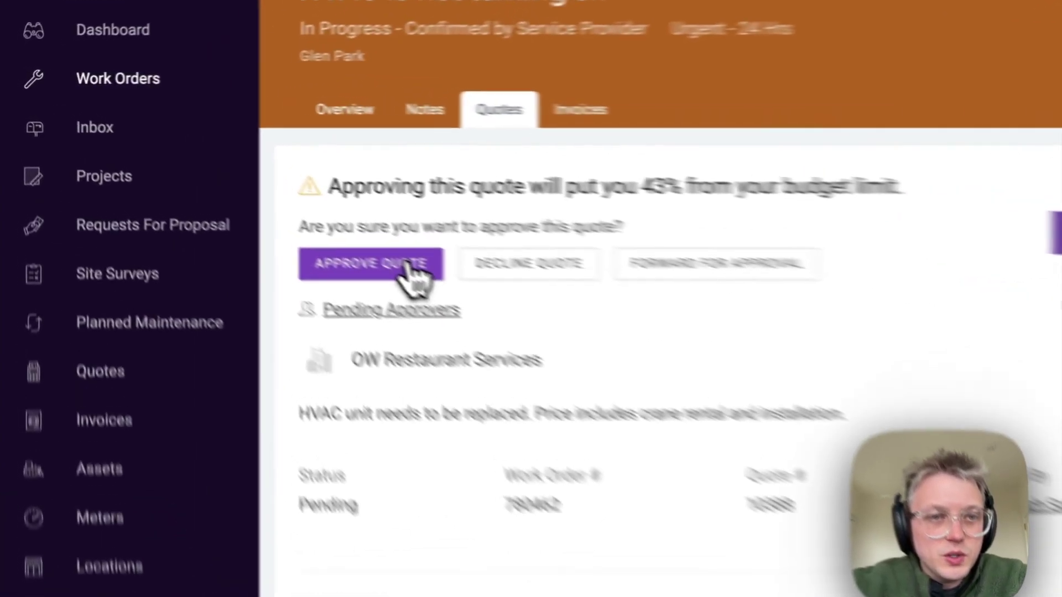
left_click(236, 189)
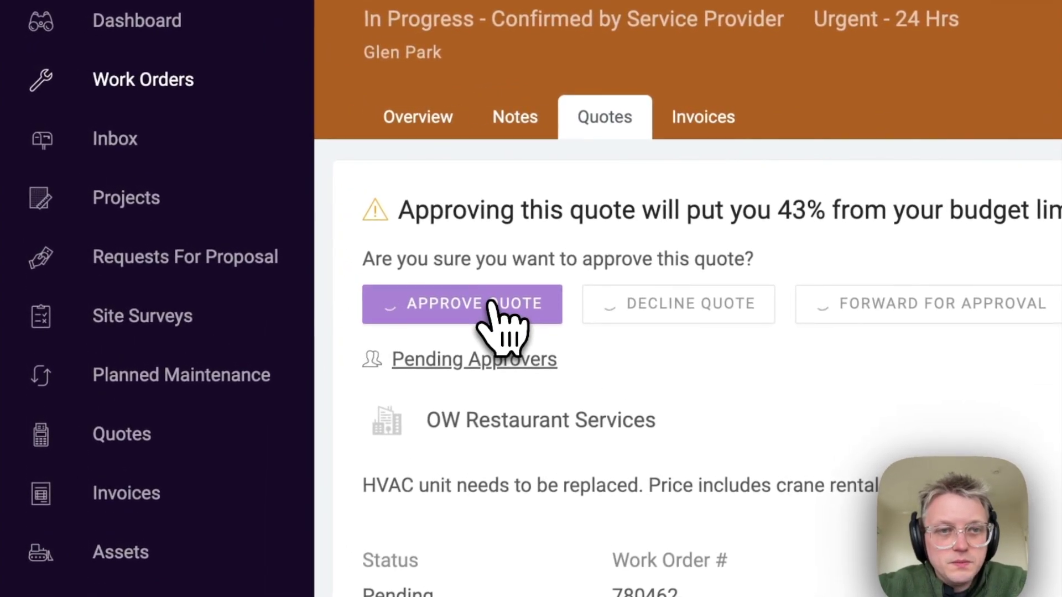